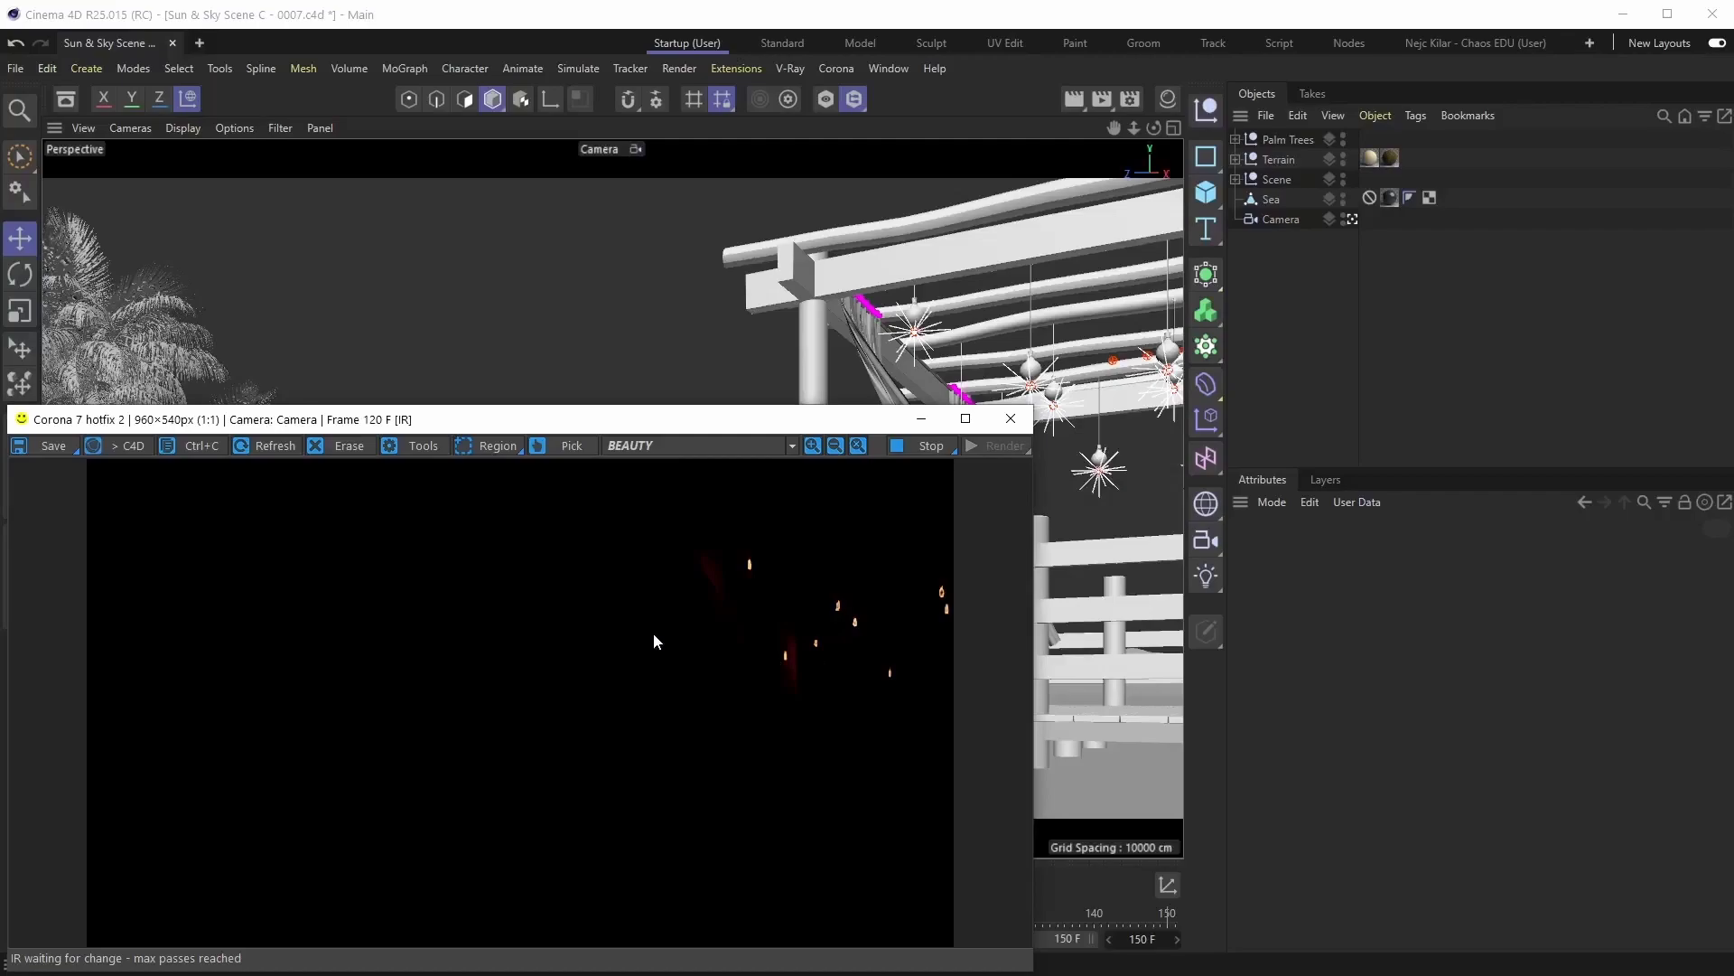
Step: Add a Corona Sky from the Corona menu, giving a bright daylit PRG Clear Sky render
click(837, 70)
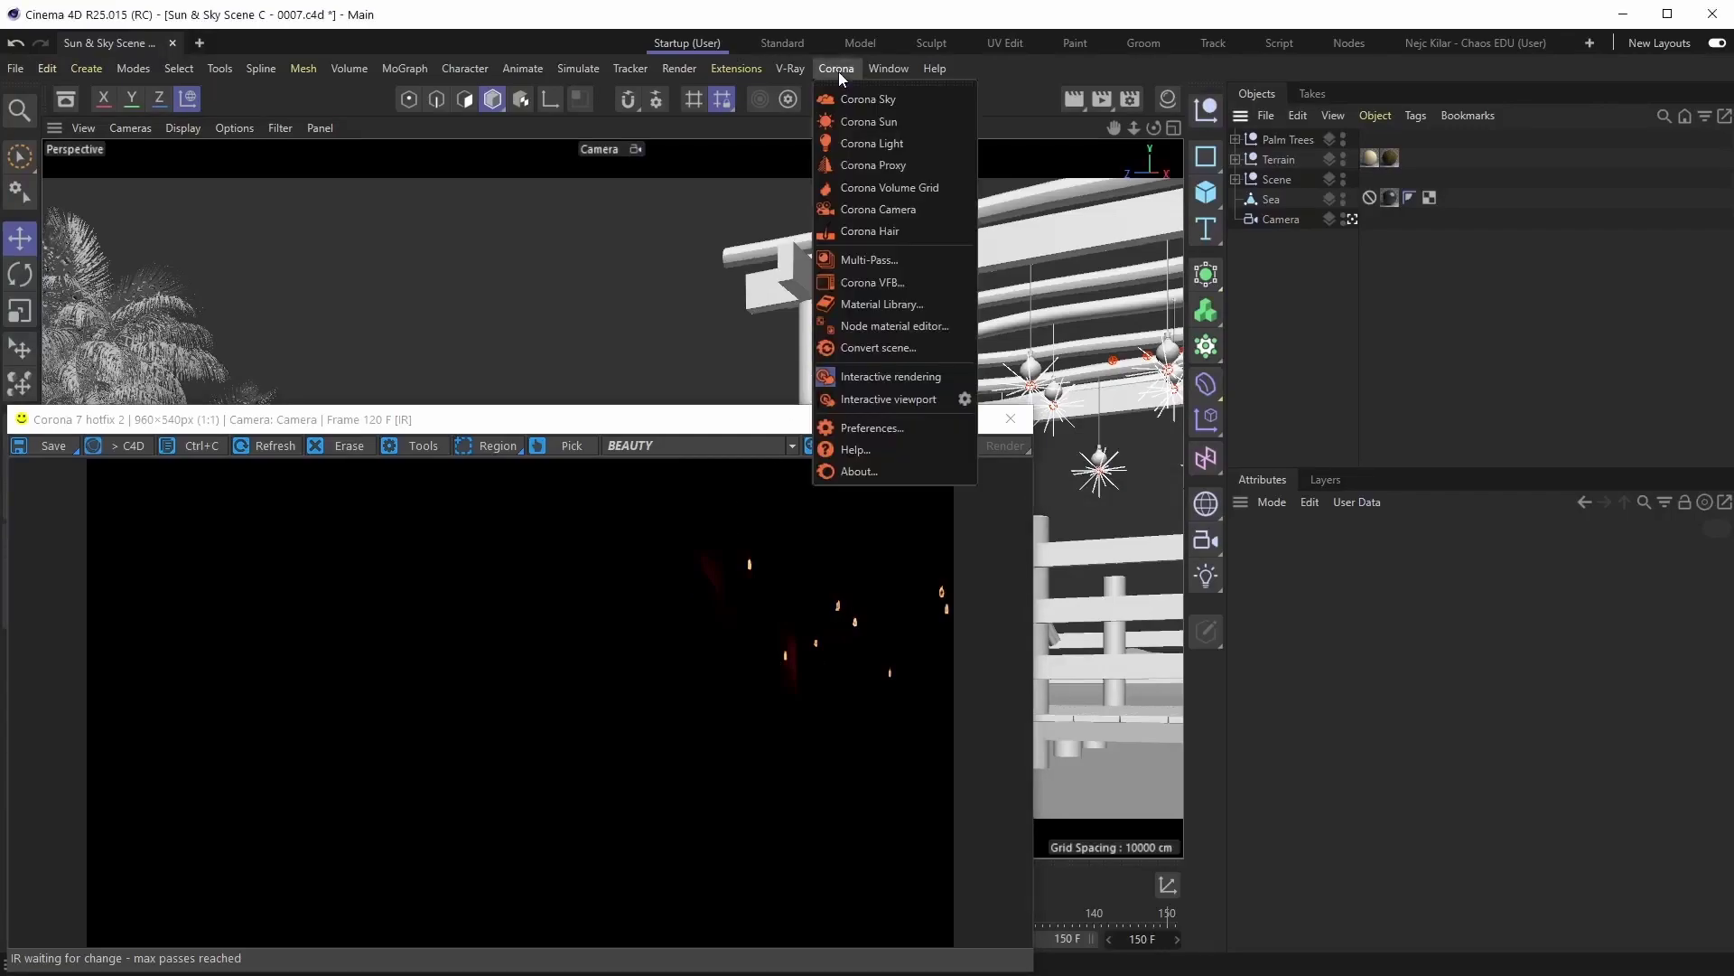
click(905, 99)
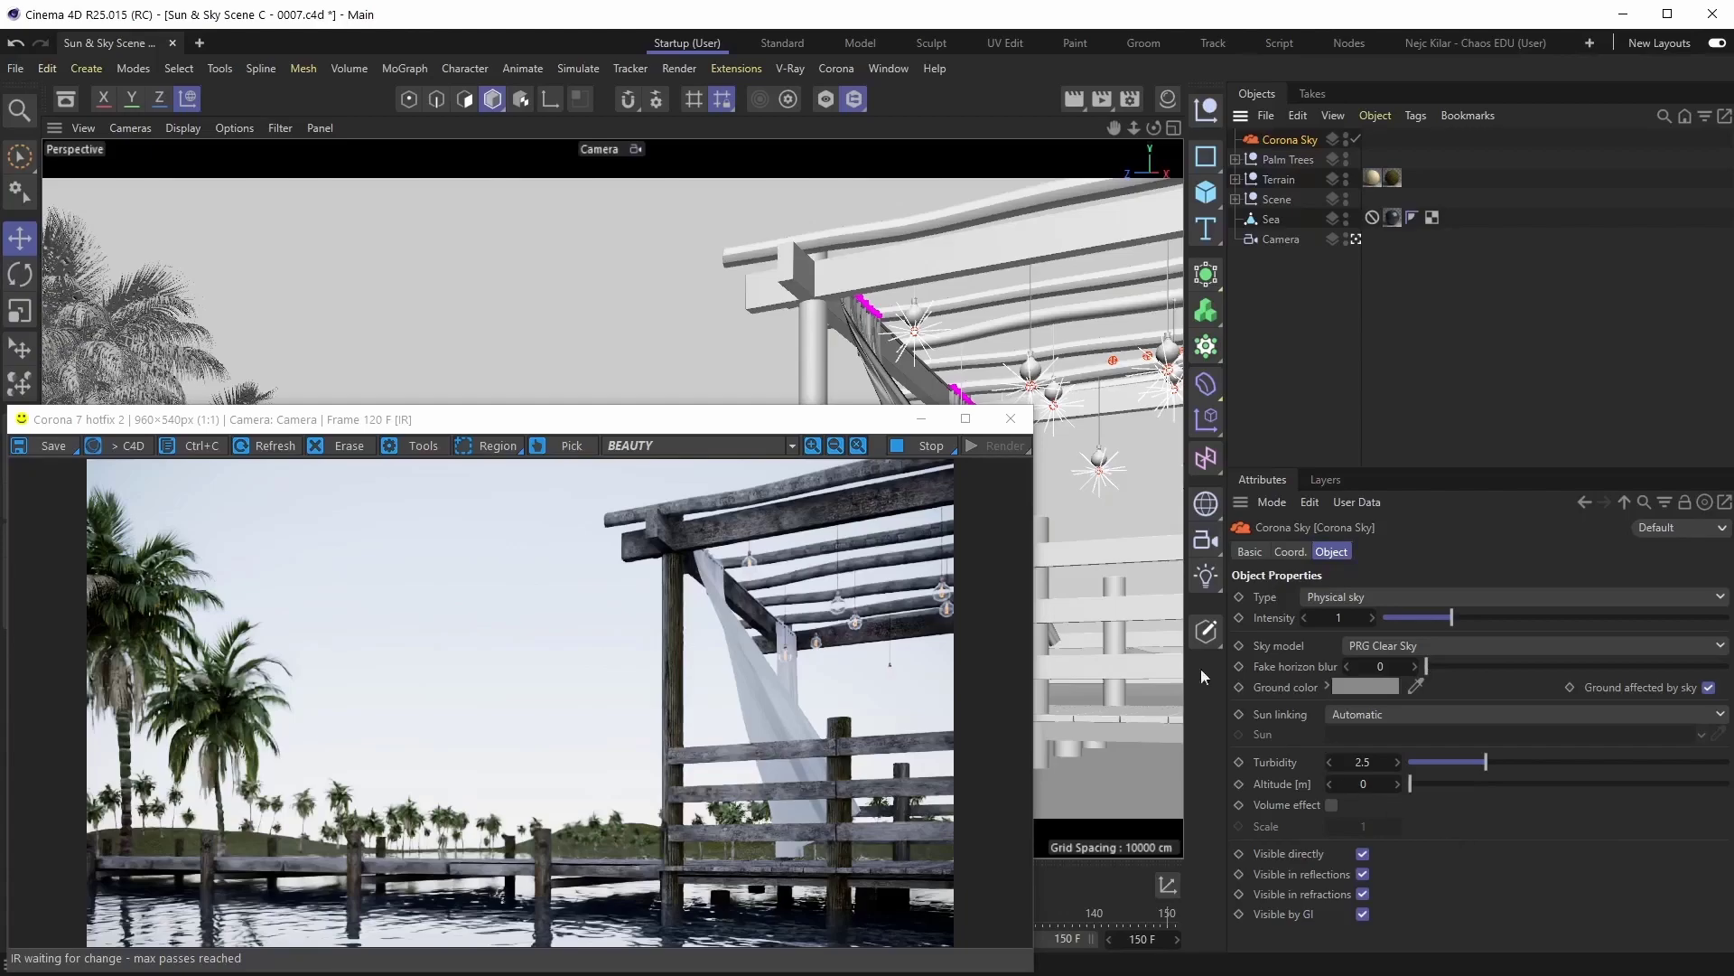
Step: Add a Corona Sun, using colour from sky, next to the existing Corona Sky
click(838, 70)
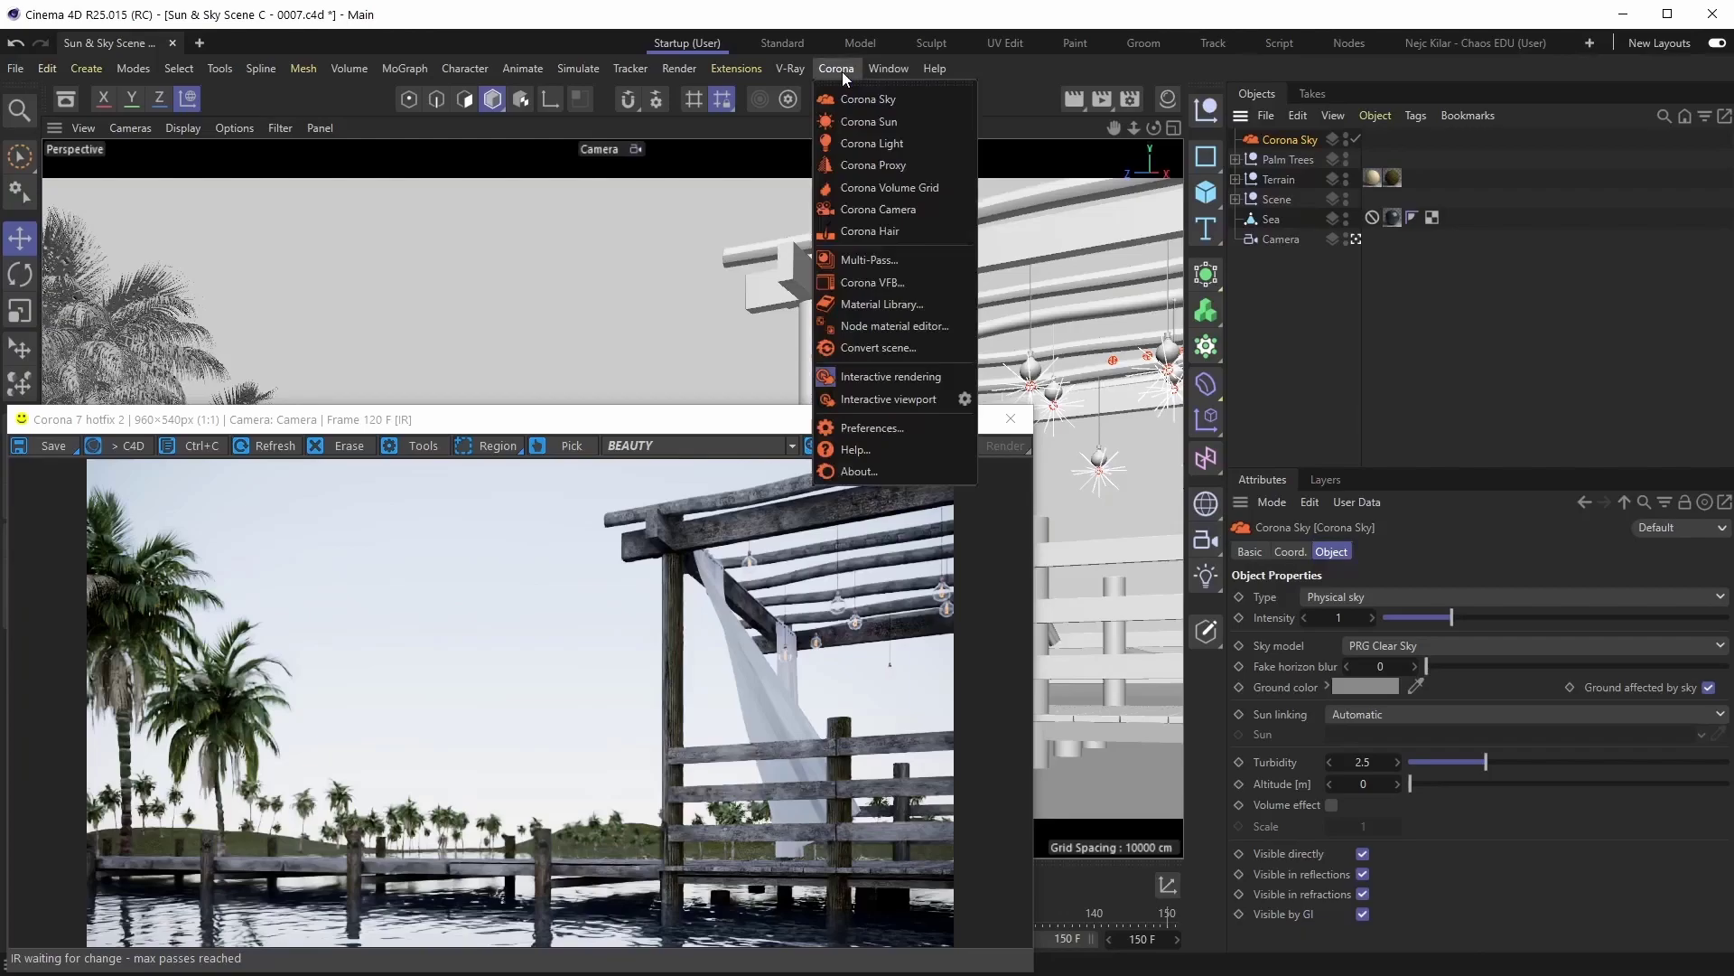
click(904, 125)
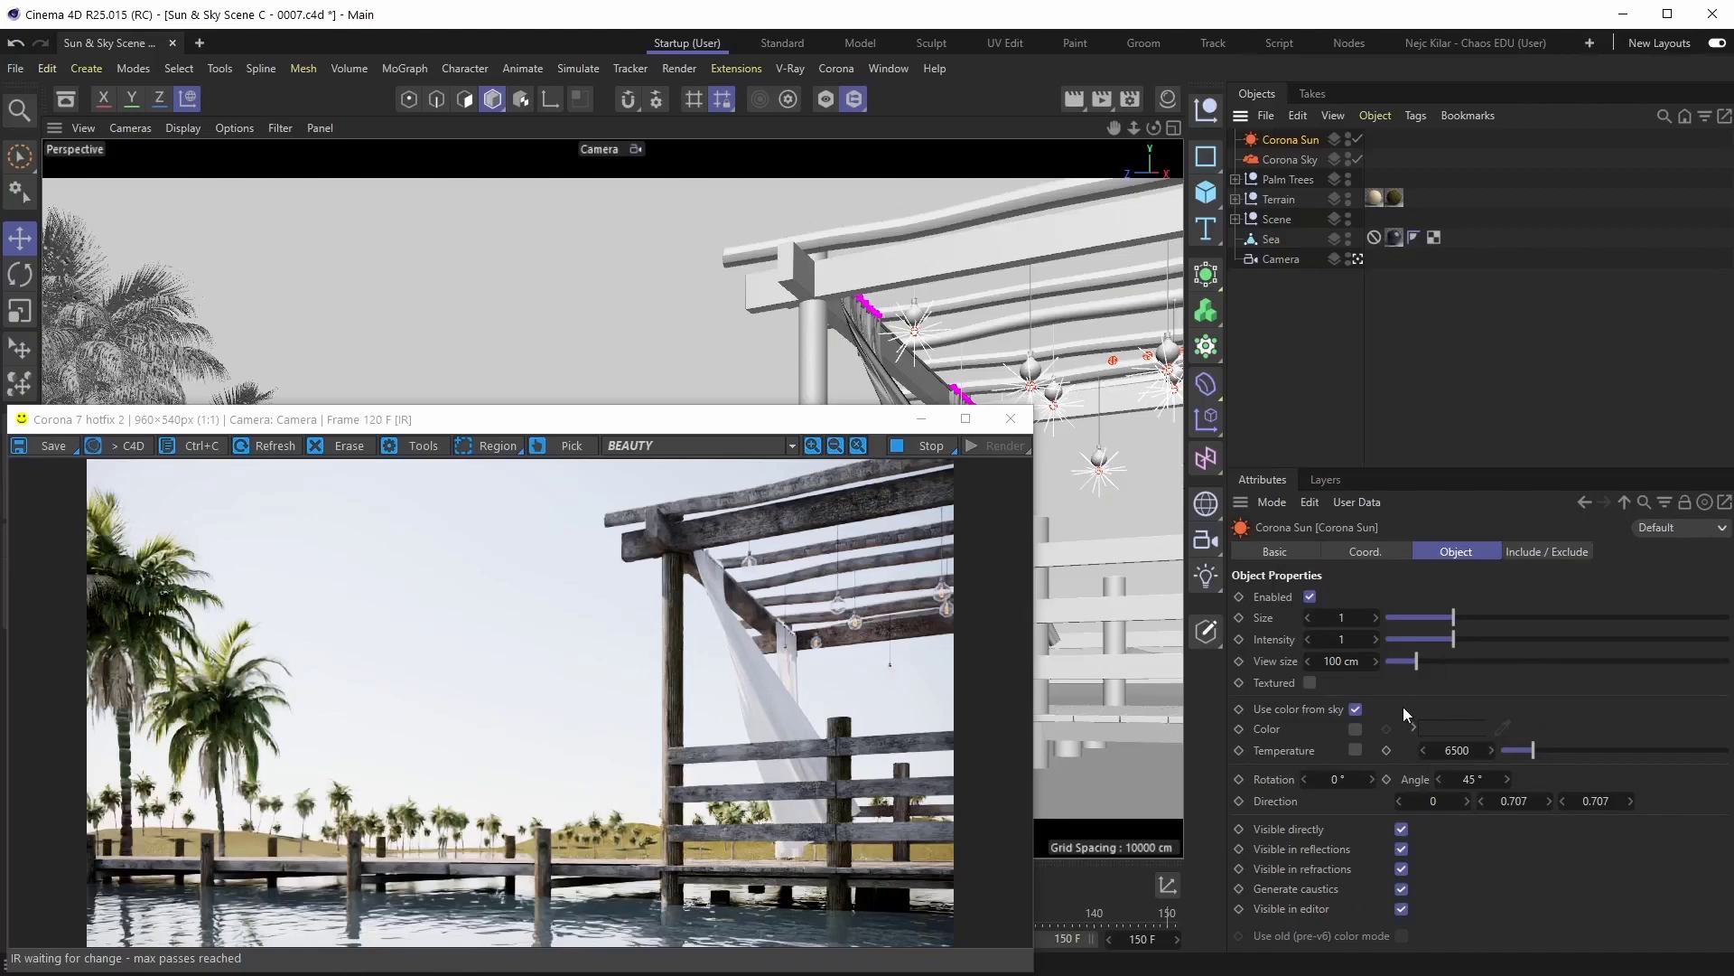
Step: Set the Corona Sun to 305° rotation and 4° angle, viewed in Perspective
drag(1372, 778, 1476, 777)
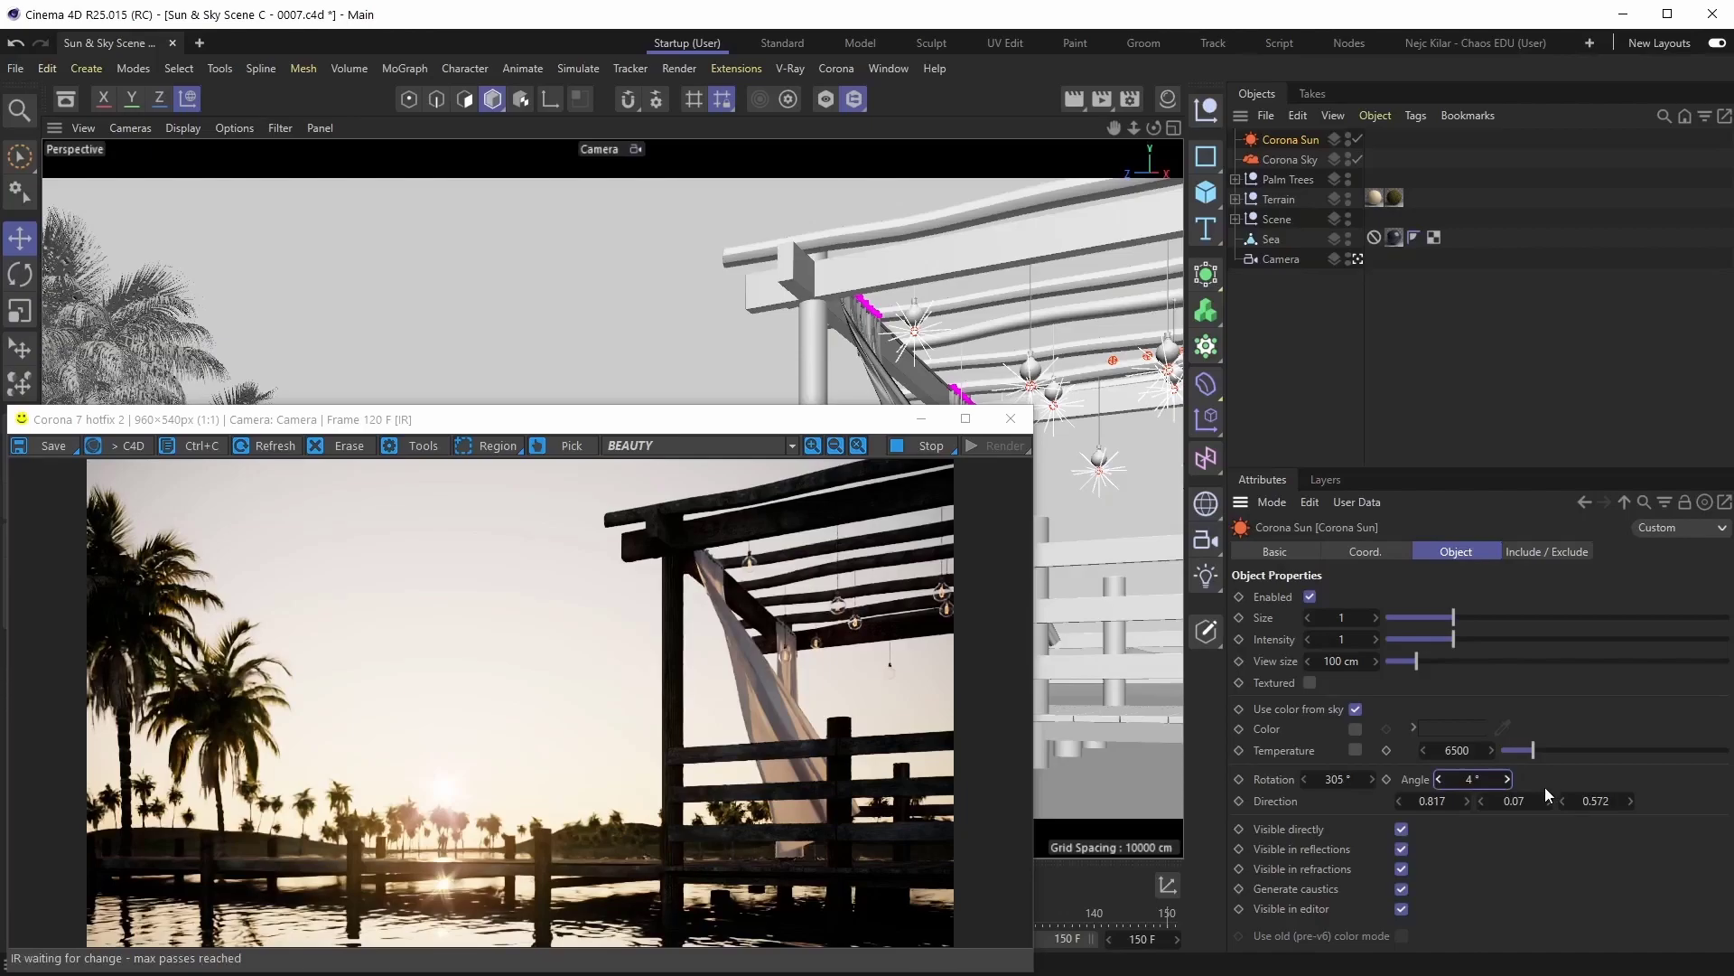
click(970, 143)
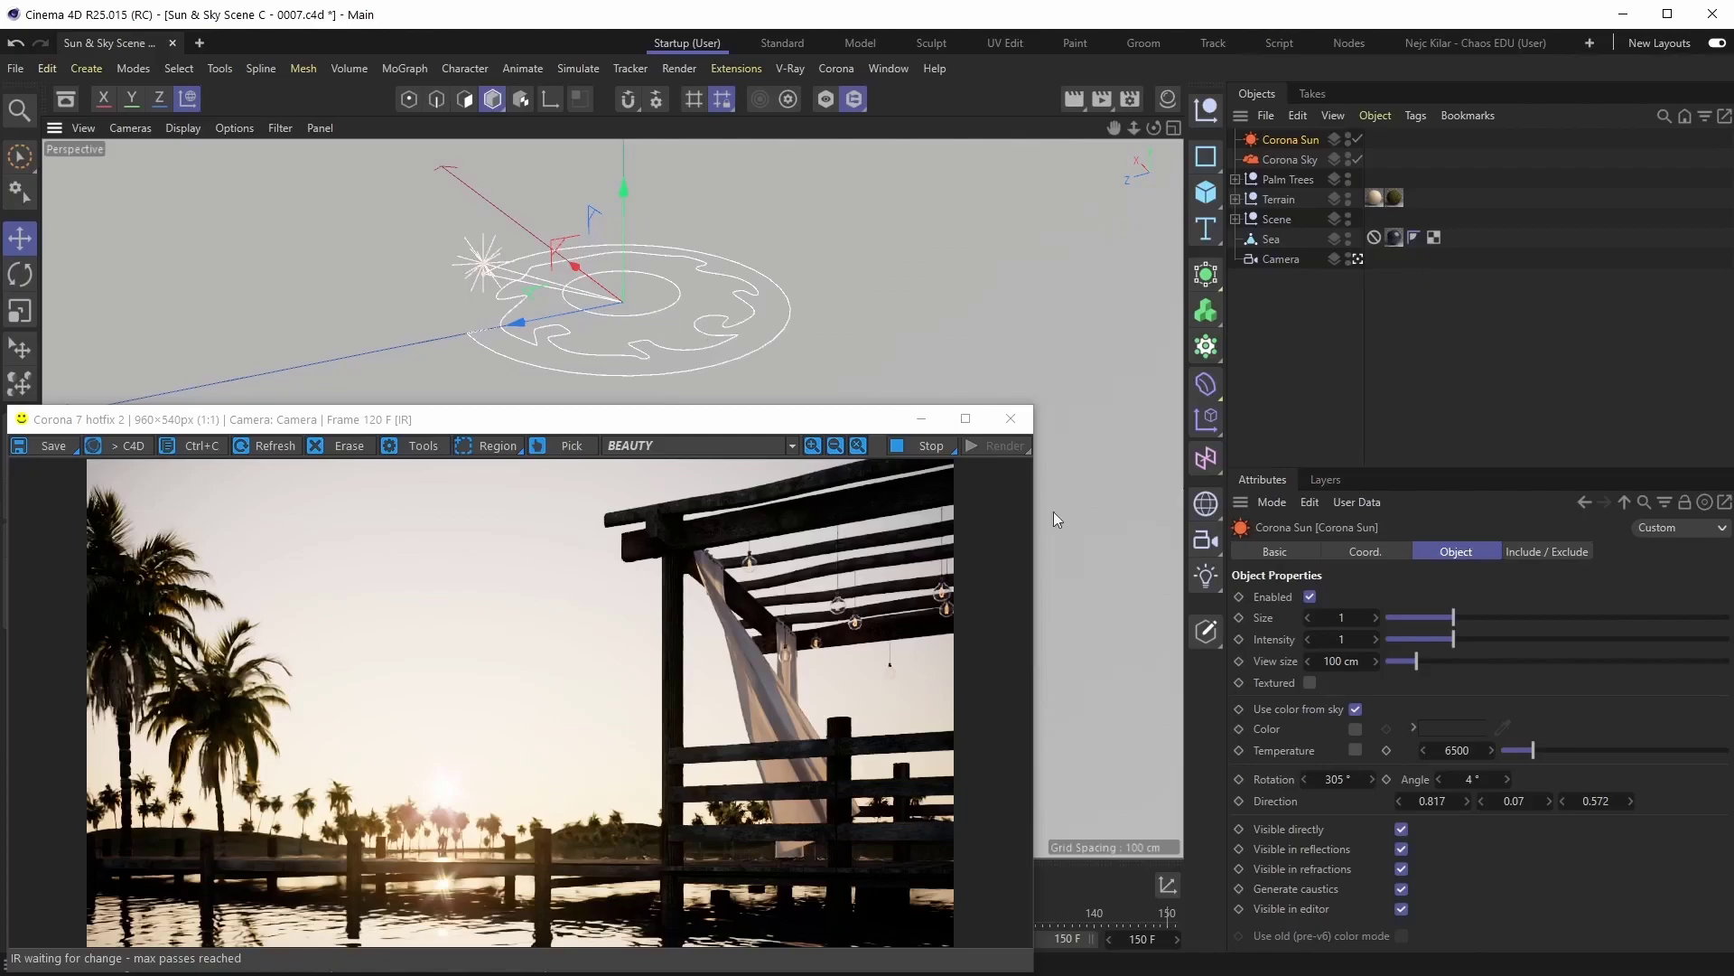
Step: Lower the Corona Sun to 304.148° rotation and a 2.105° angle, just above the horizon
mouse_move(1305, 779)
mouse_down()
mouse_move(1355, 779)
mouse_move(1310, 779)
mouse_up()
drag(1439, 779, 1486, 779)
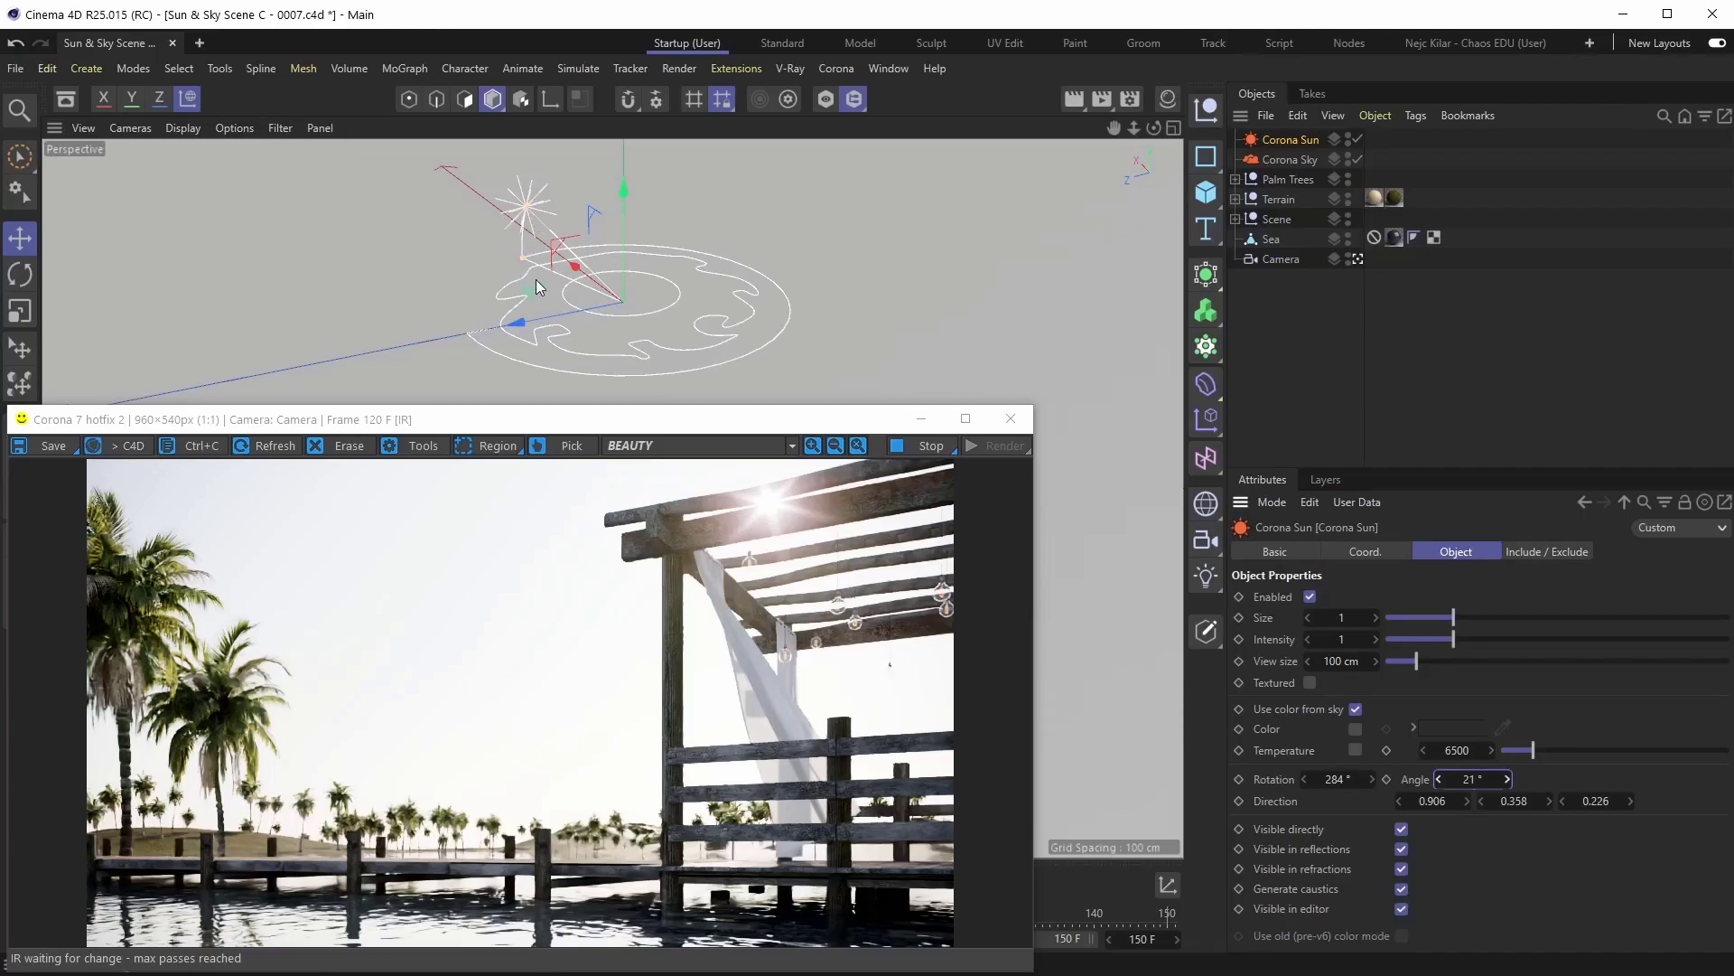
drag(526, 262, 480, 266)
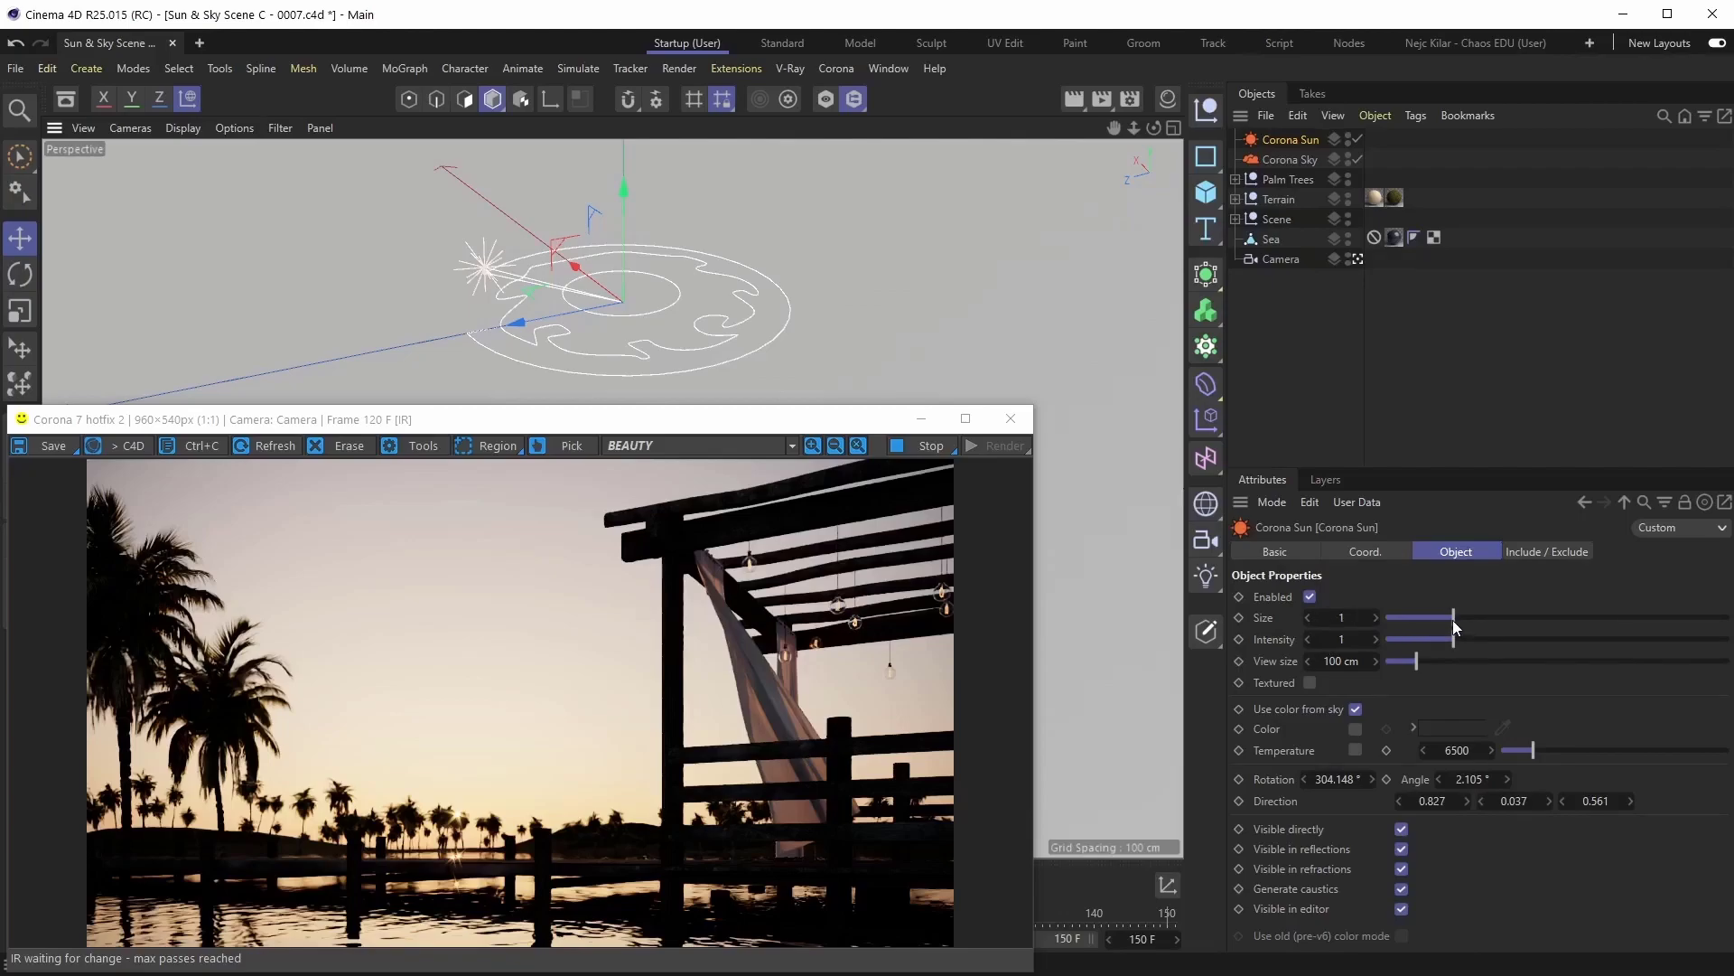
Step: Enlarge the Corona Sun to size 5 and turn on Textured
drag(1453, 624, 1401, 626)
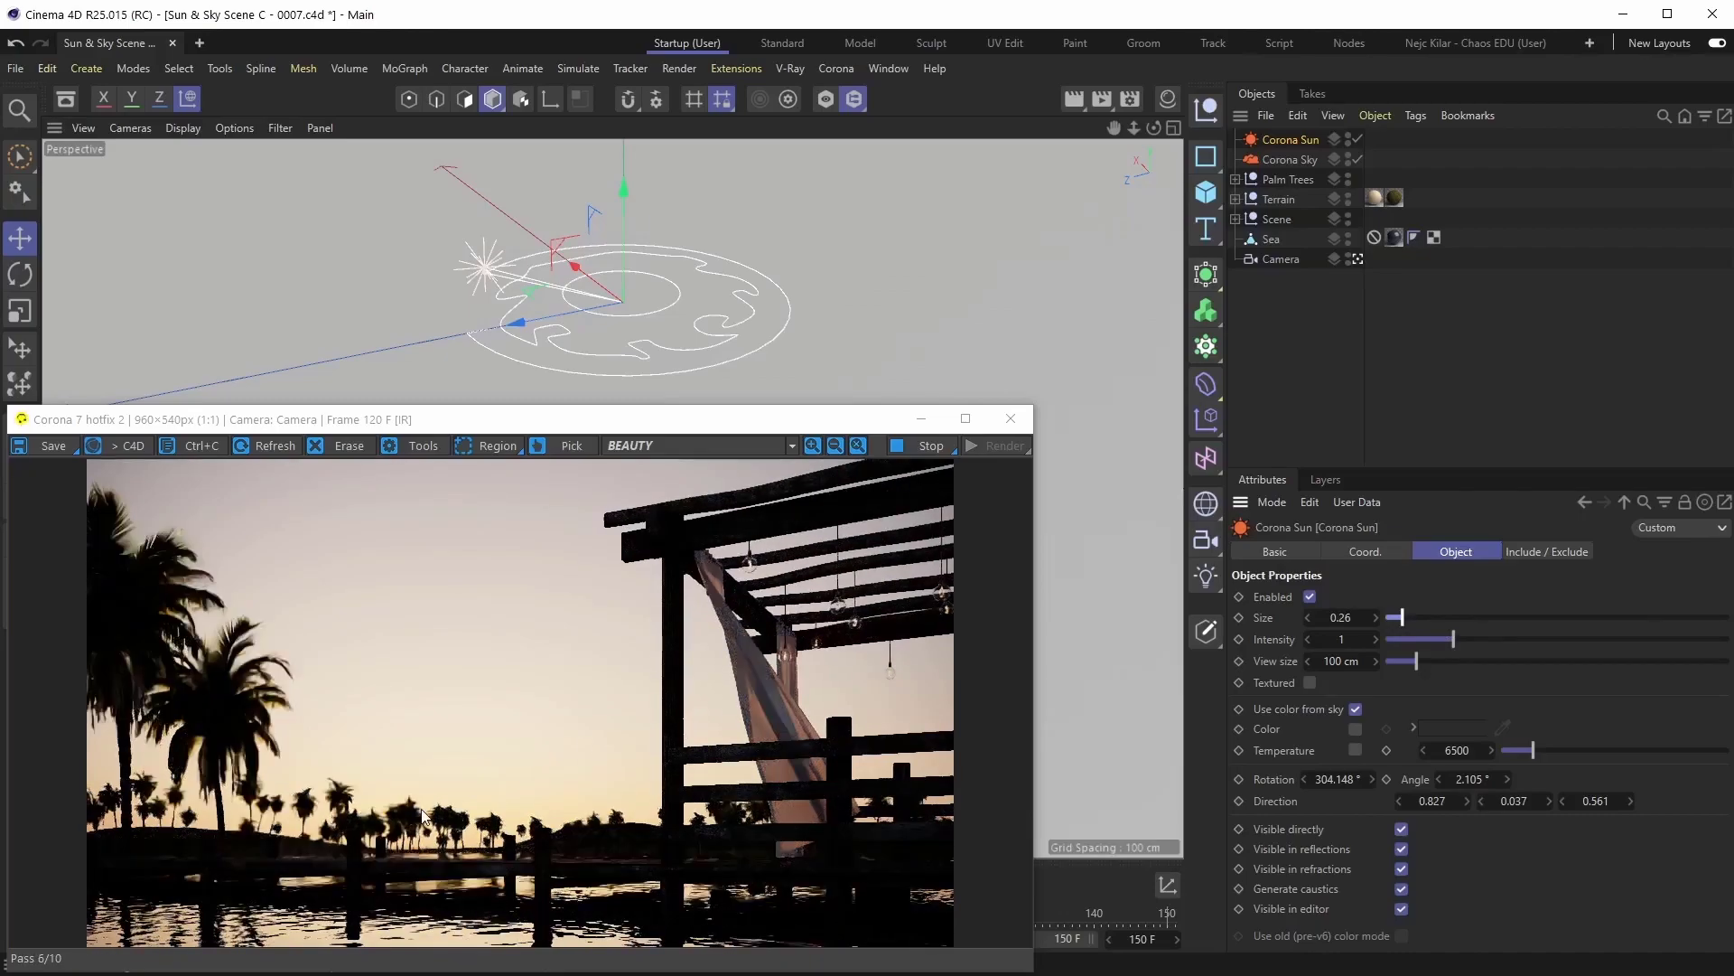
click(1721, 617)
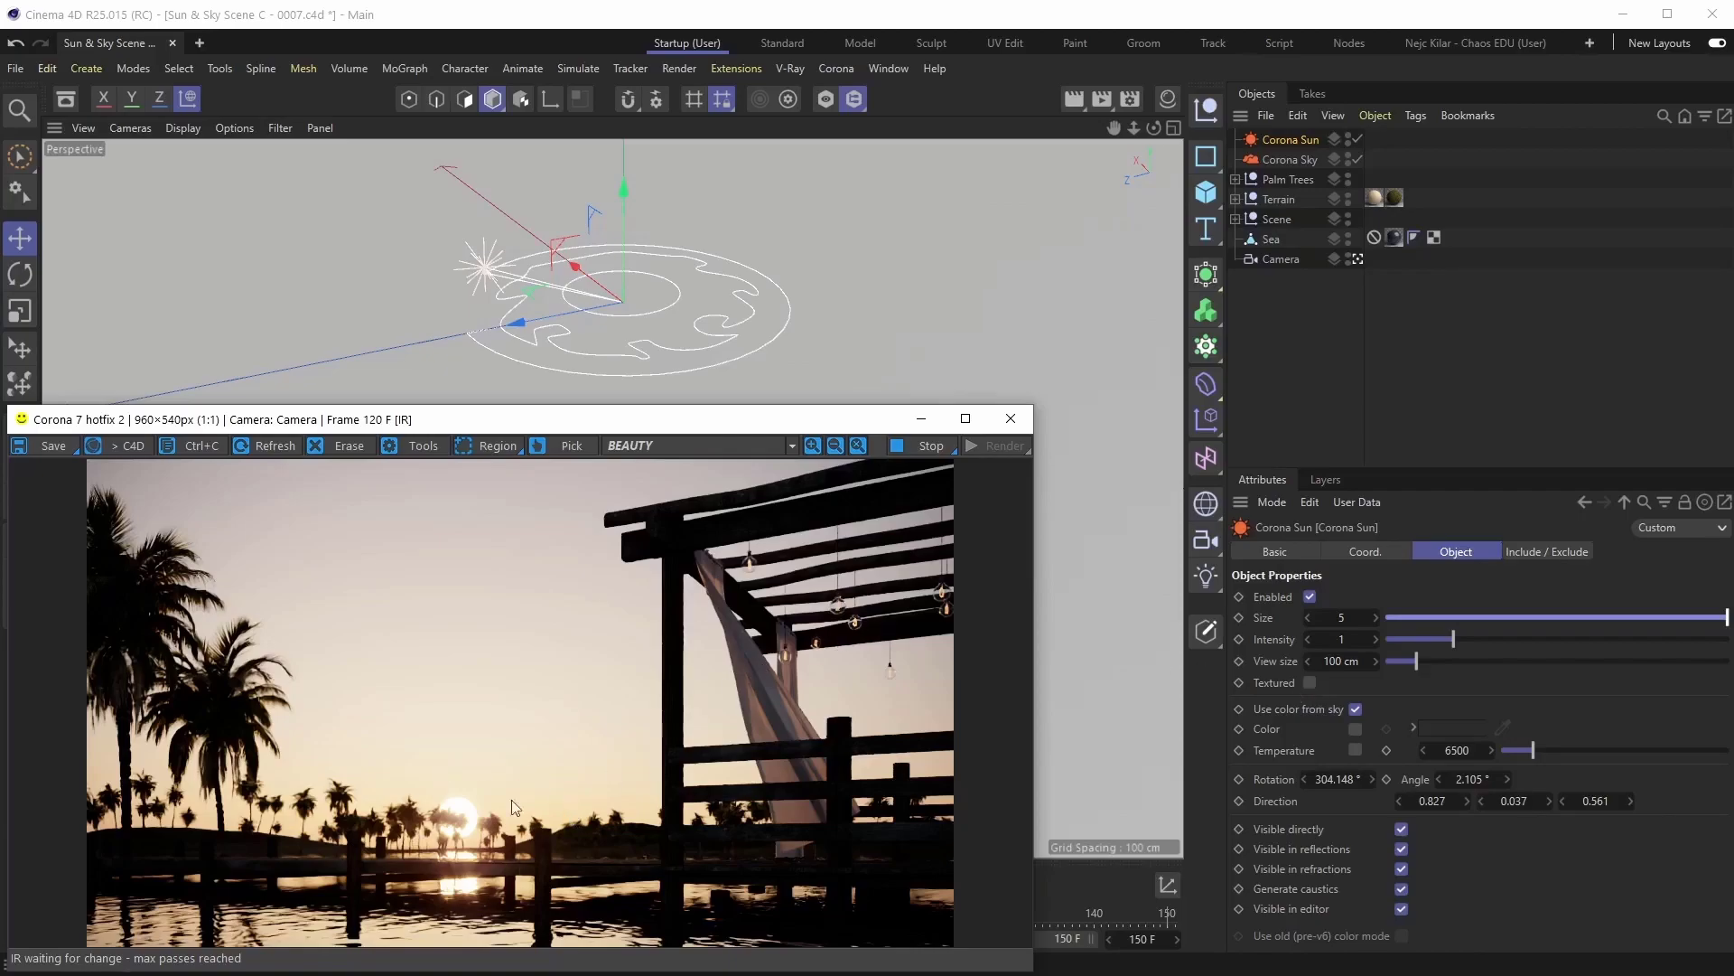
click(1309, 684)
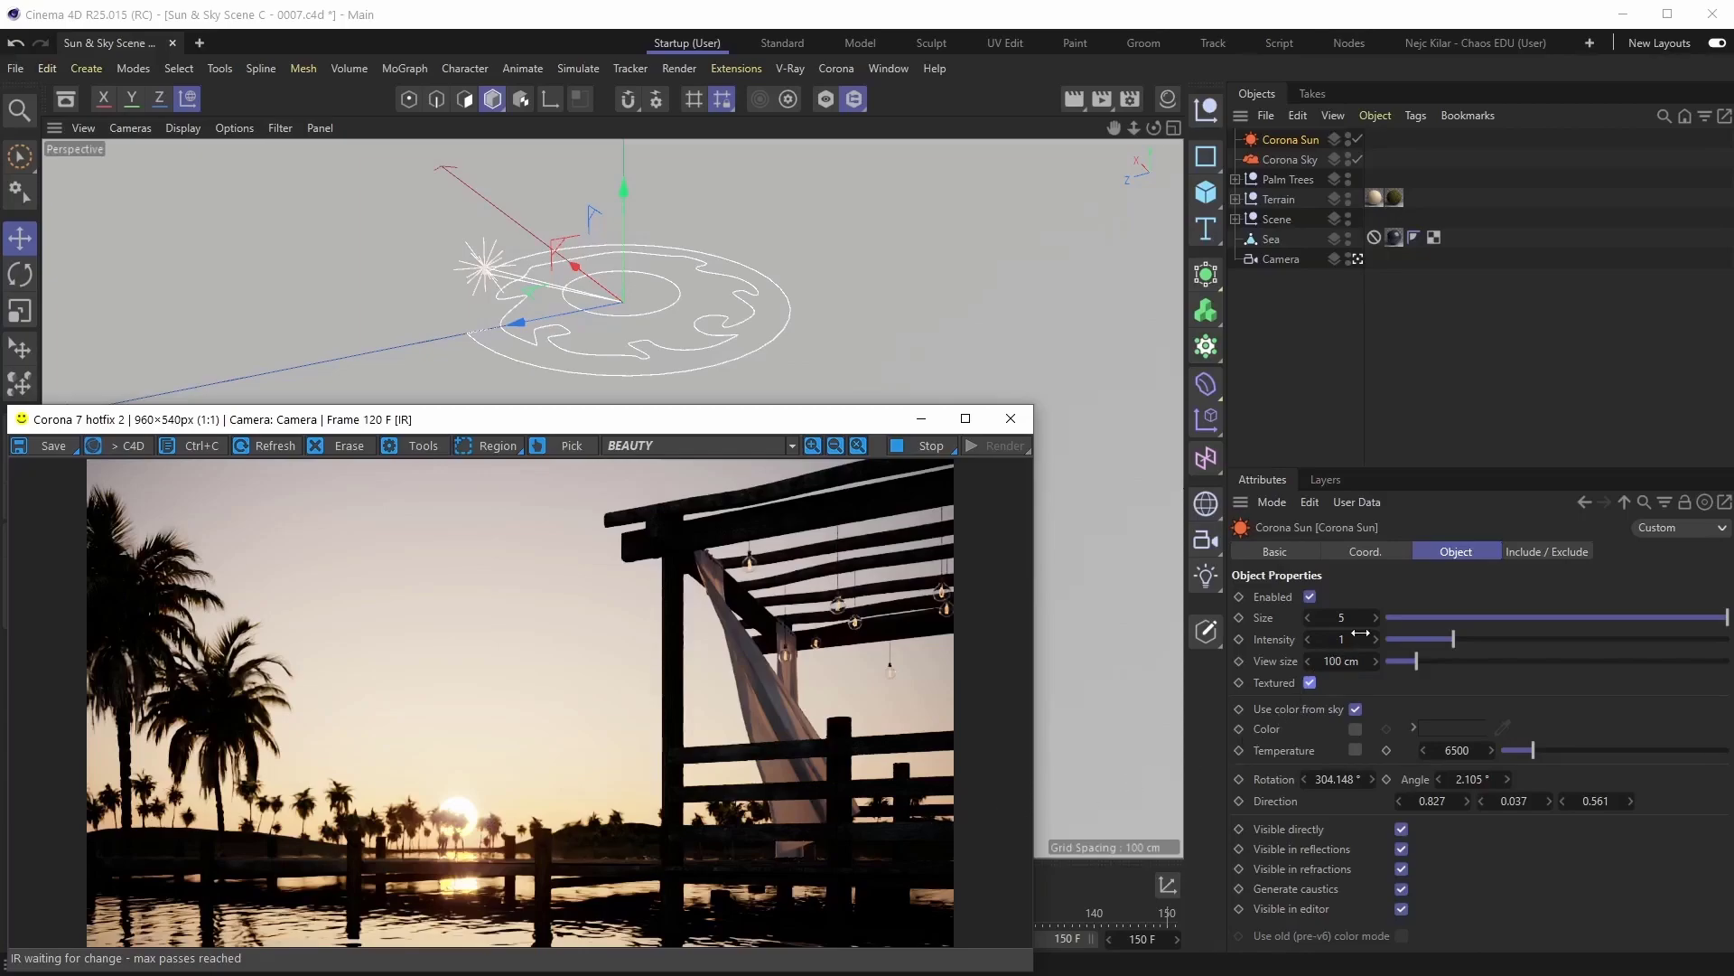
Step: Return the sun to size 1, raise its angle to 5.105°, and leave intensity at 1
drag(1362, 619, 1338, 620)
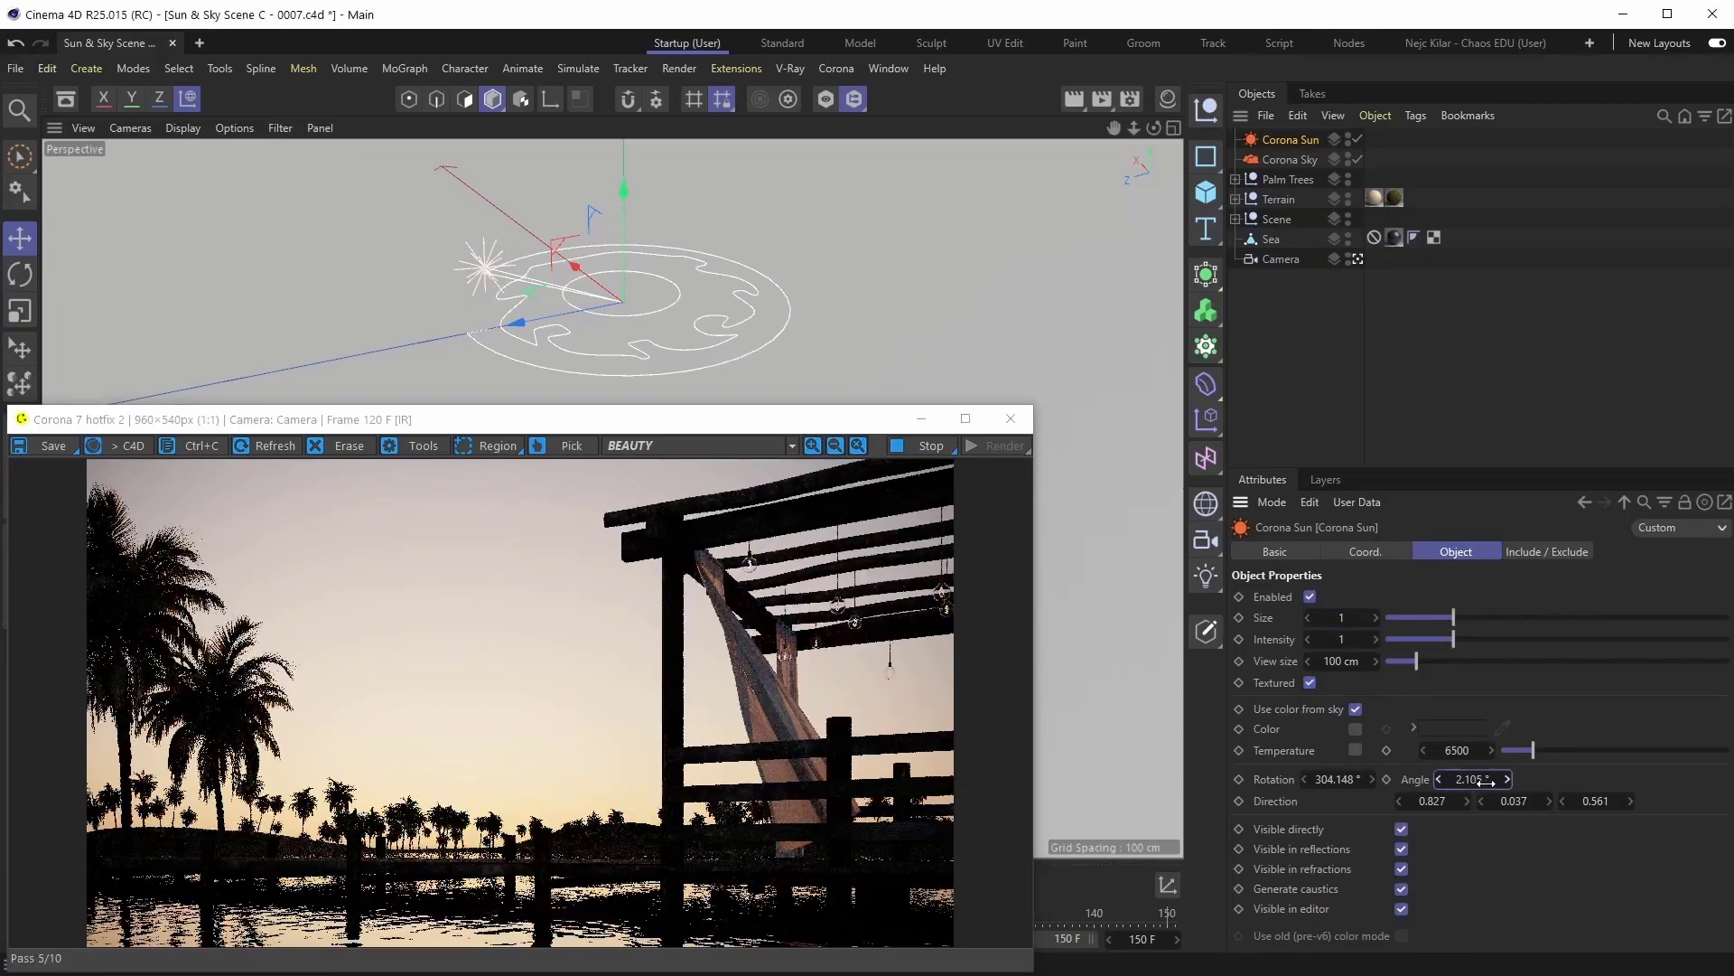
drag(1486, 781, 1520, 784)
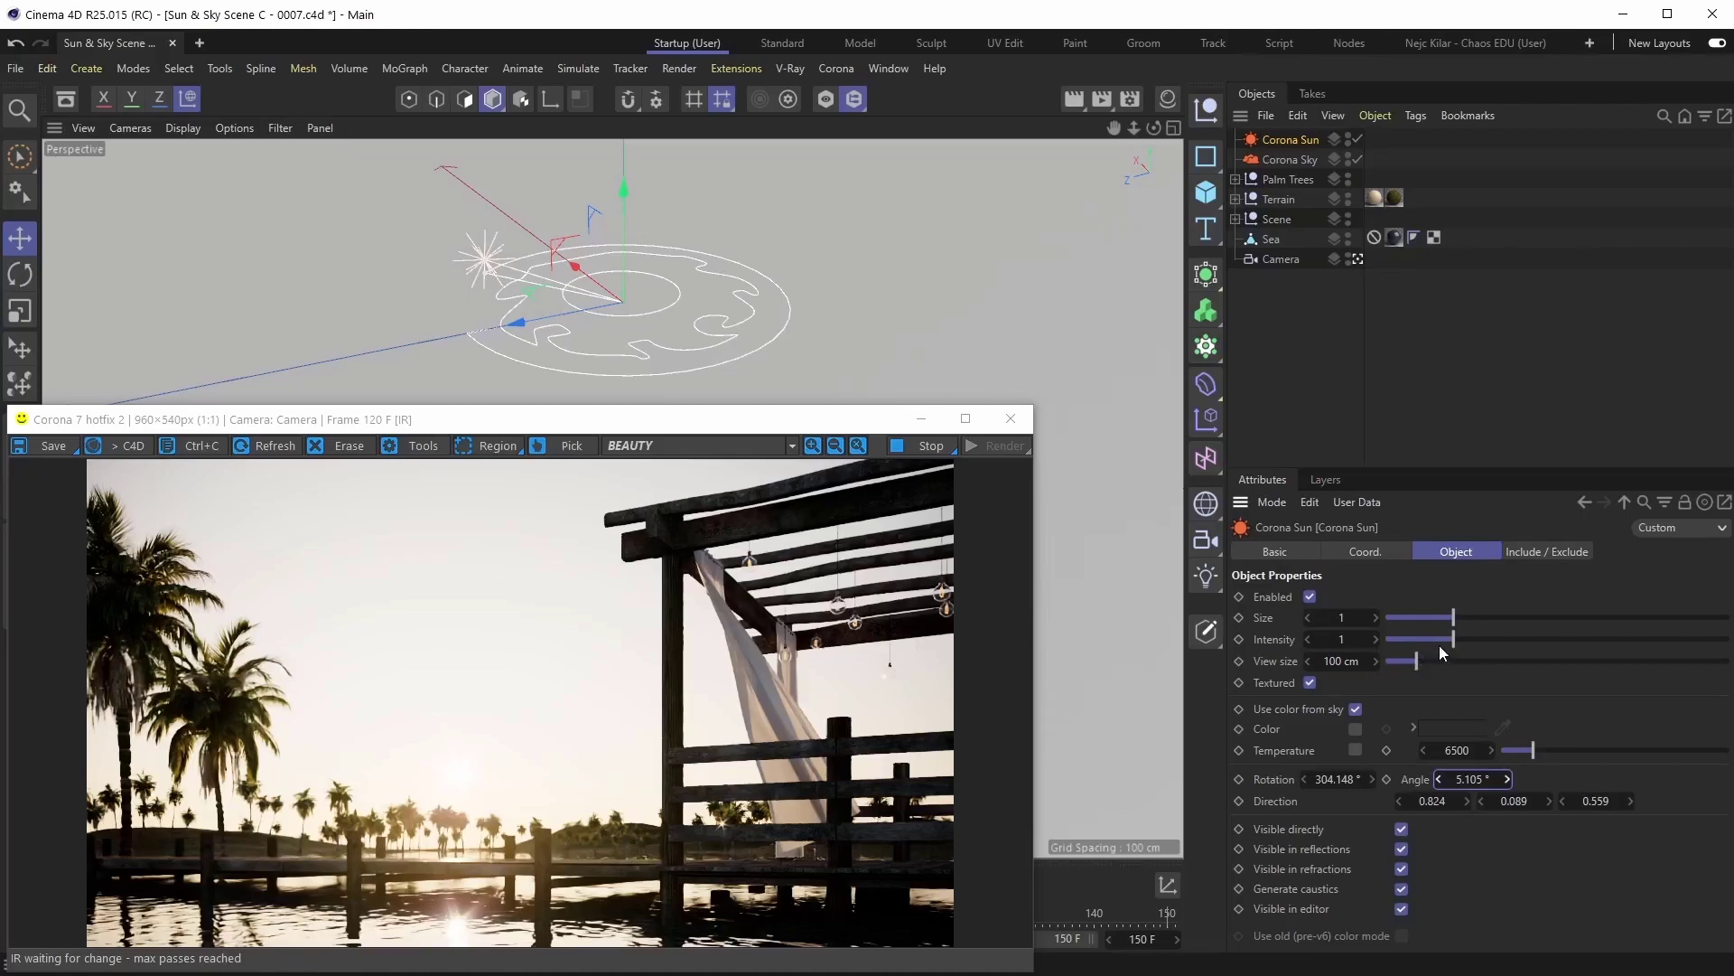
drag(1452, 640, 1395, 650)
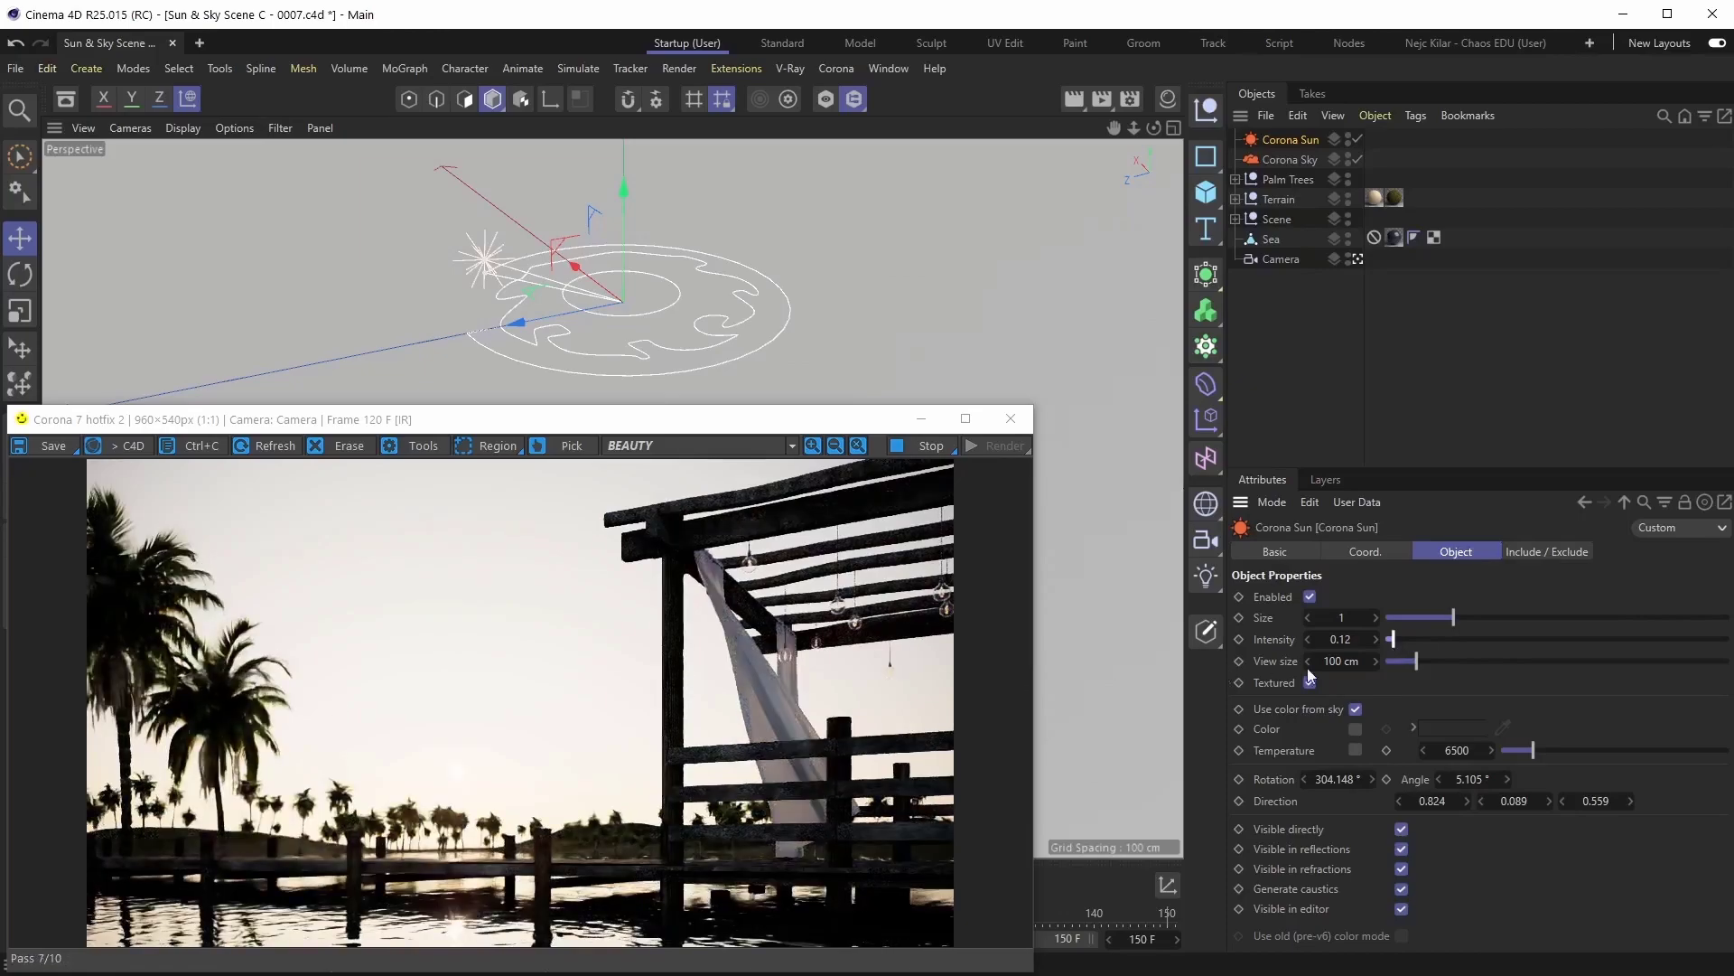
drag(1393, 641, 1727, 651)
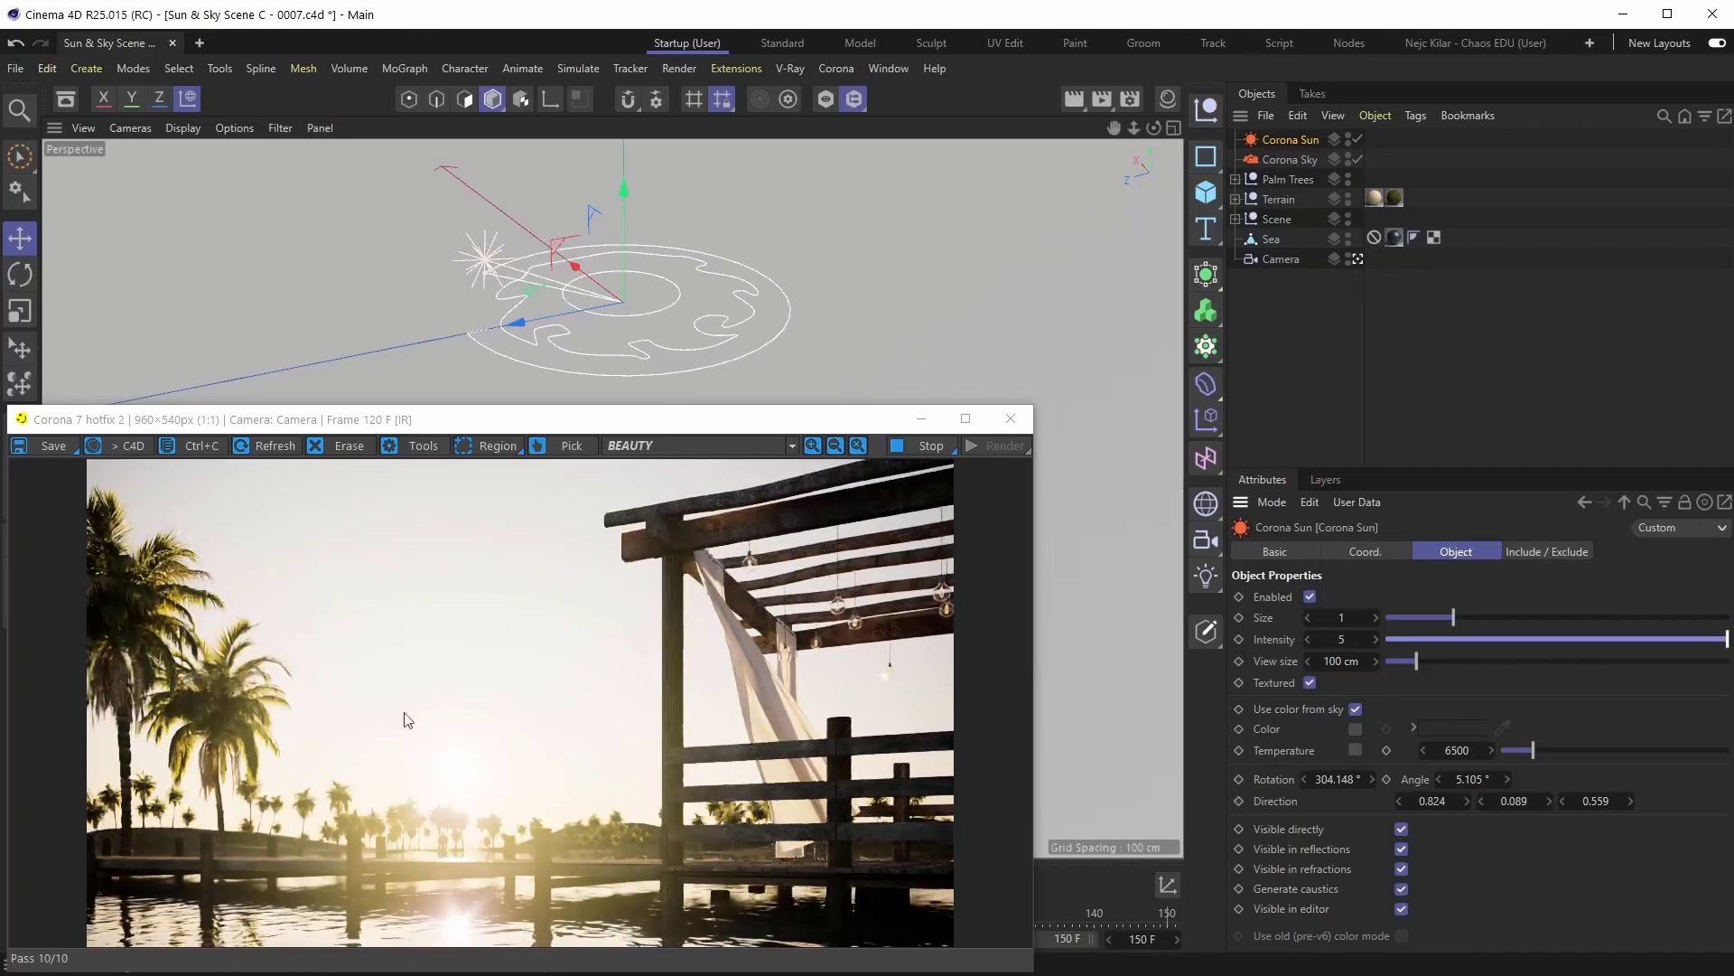
drag(1526, 642, 1454, 652)
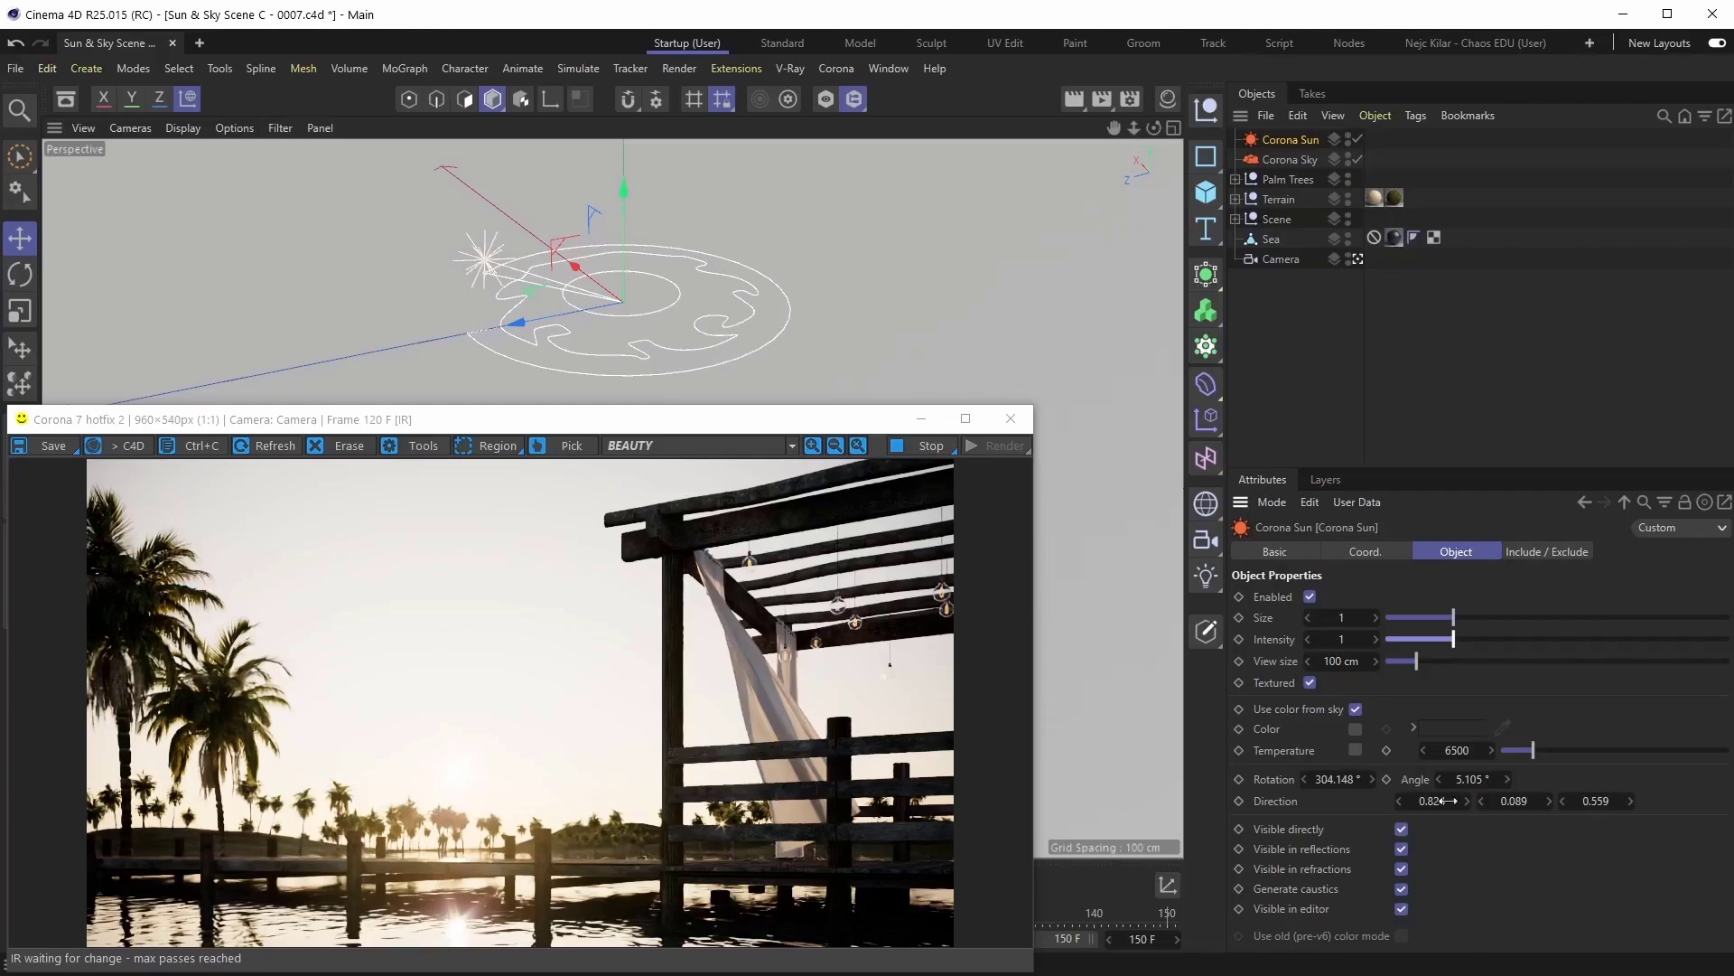
Step: Select the Corona Sky, keep its intensity at 1, and raise turbidity to 5
click(1282, 160)
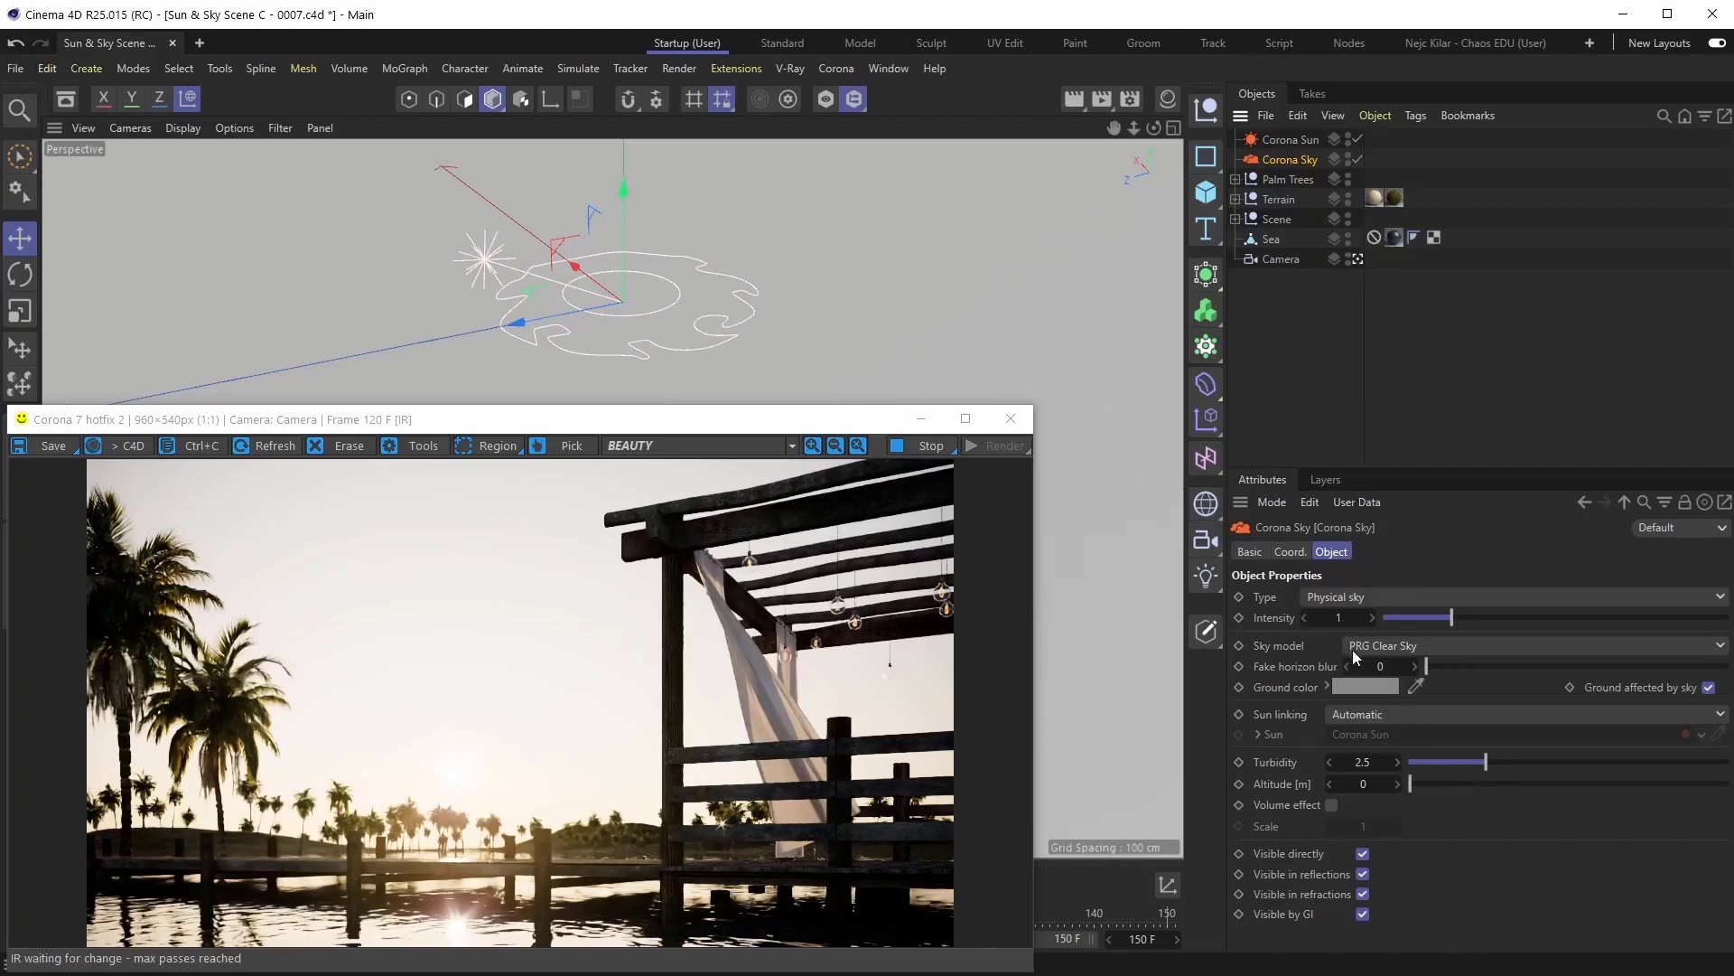
drag(1473, 618, 1726, 618)
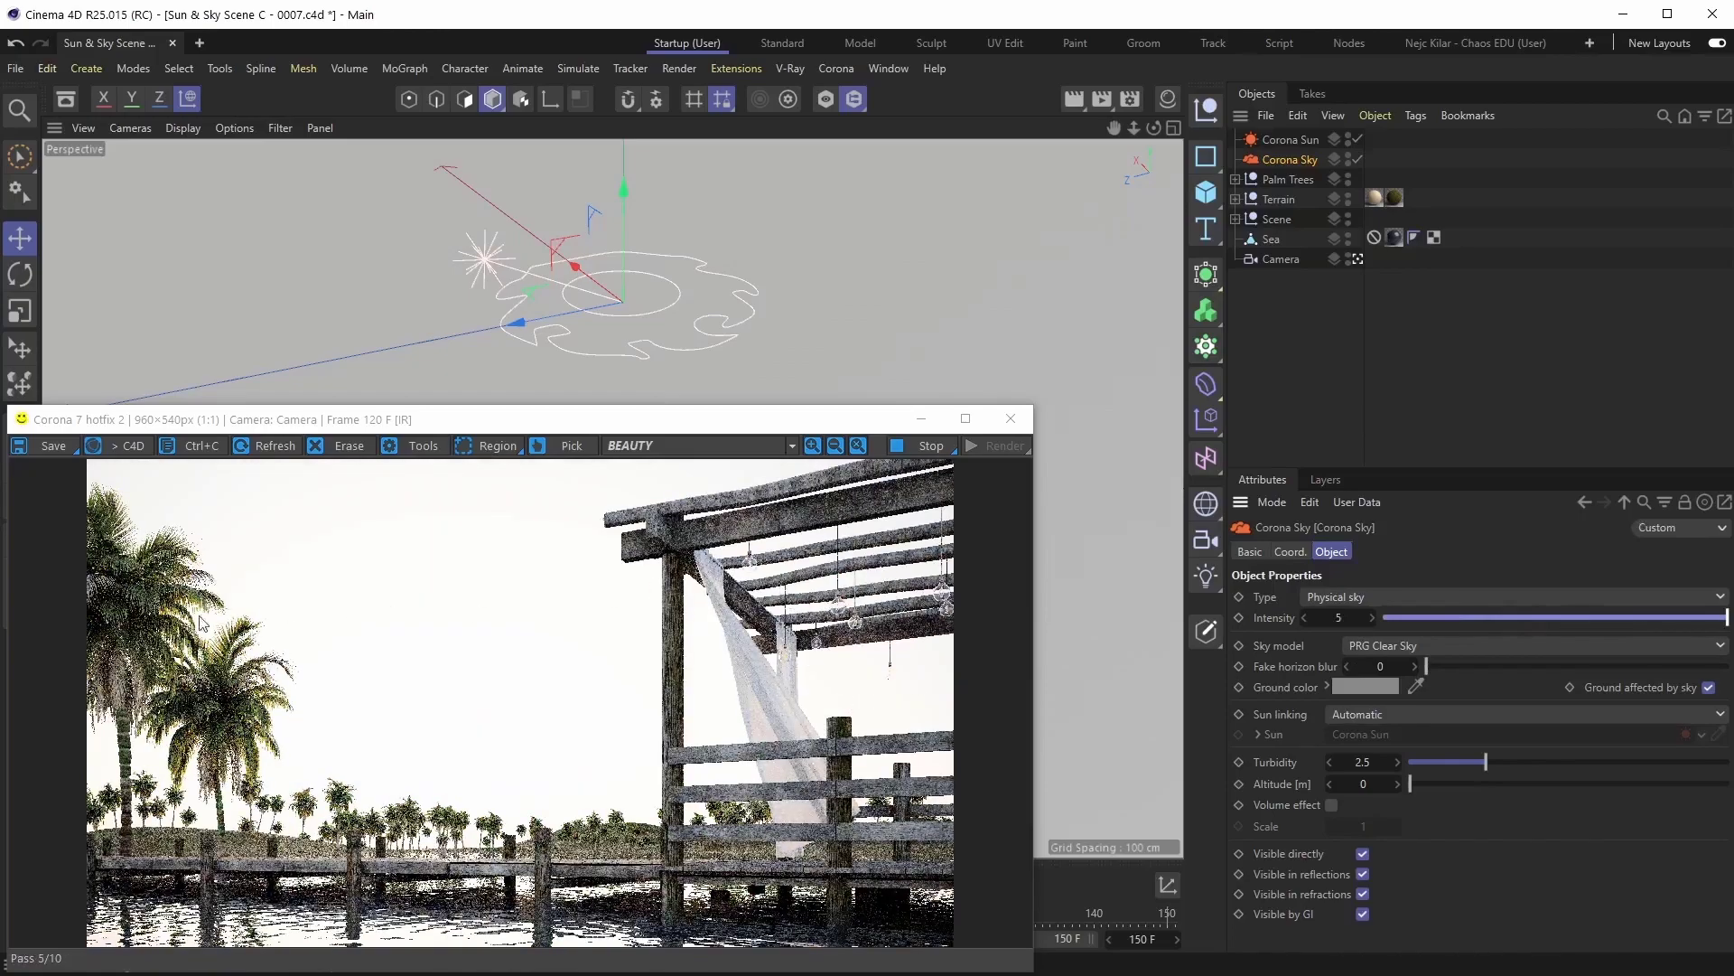
drag(1468, 622, 1411, 618)
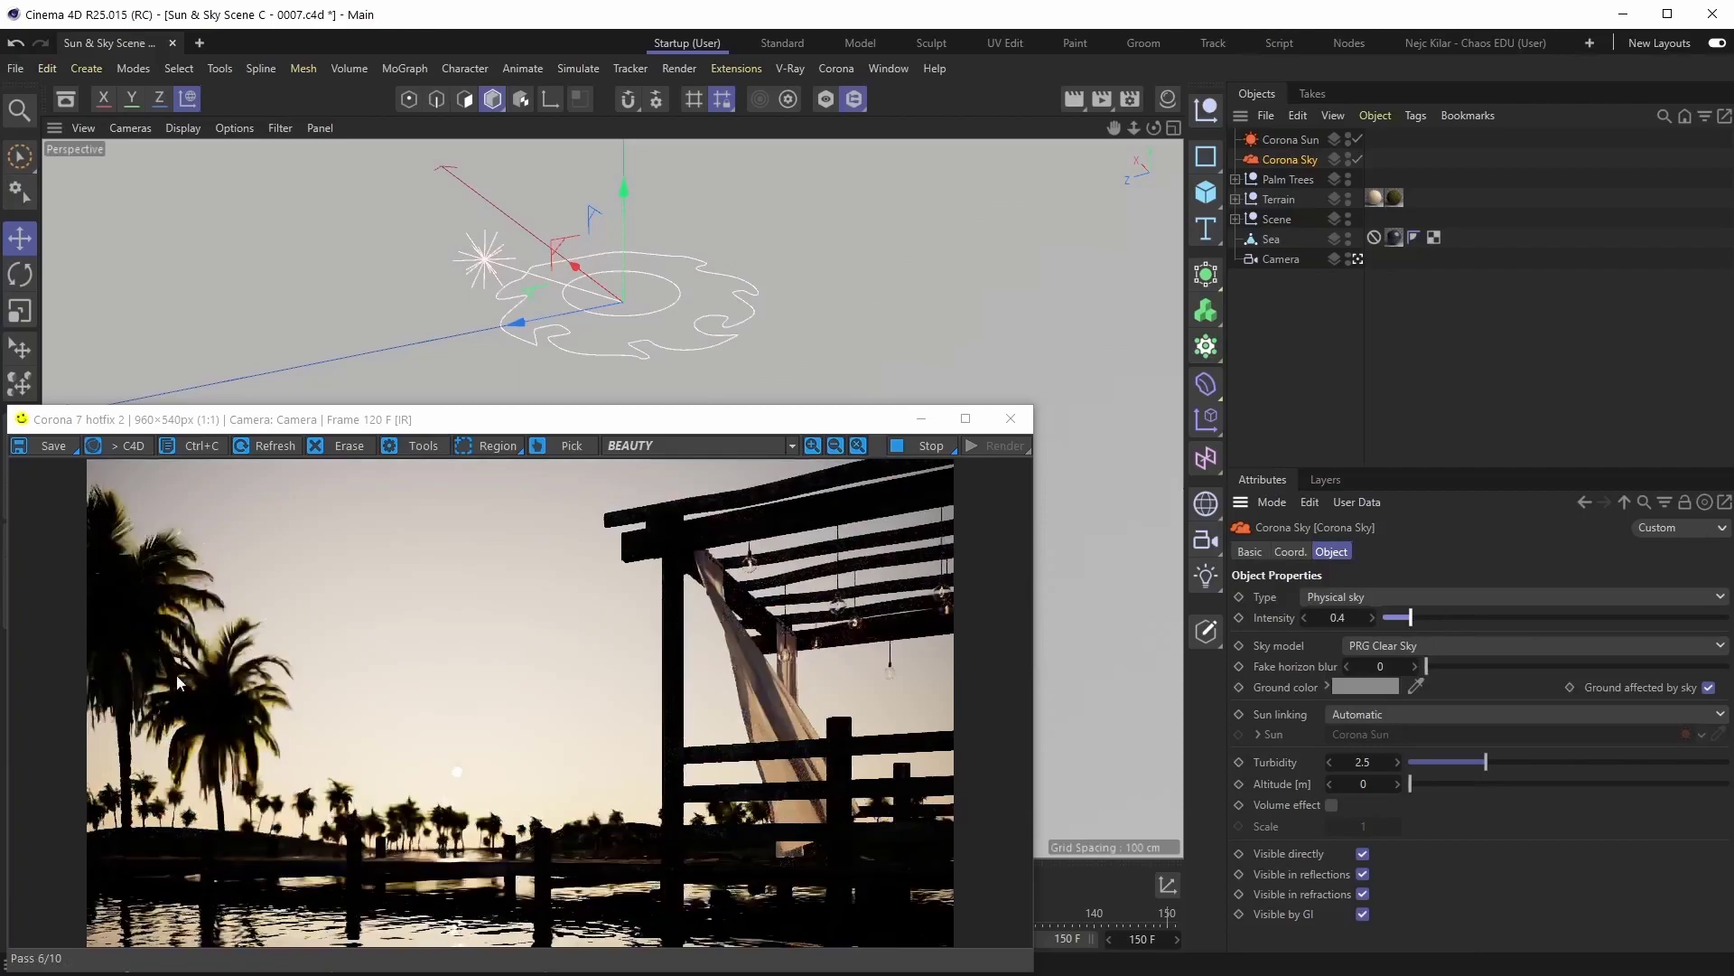
drag(1412, 617, 1455, 617)
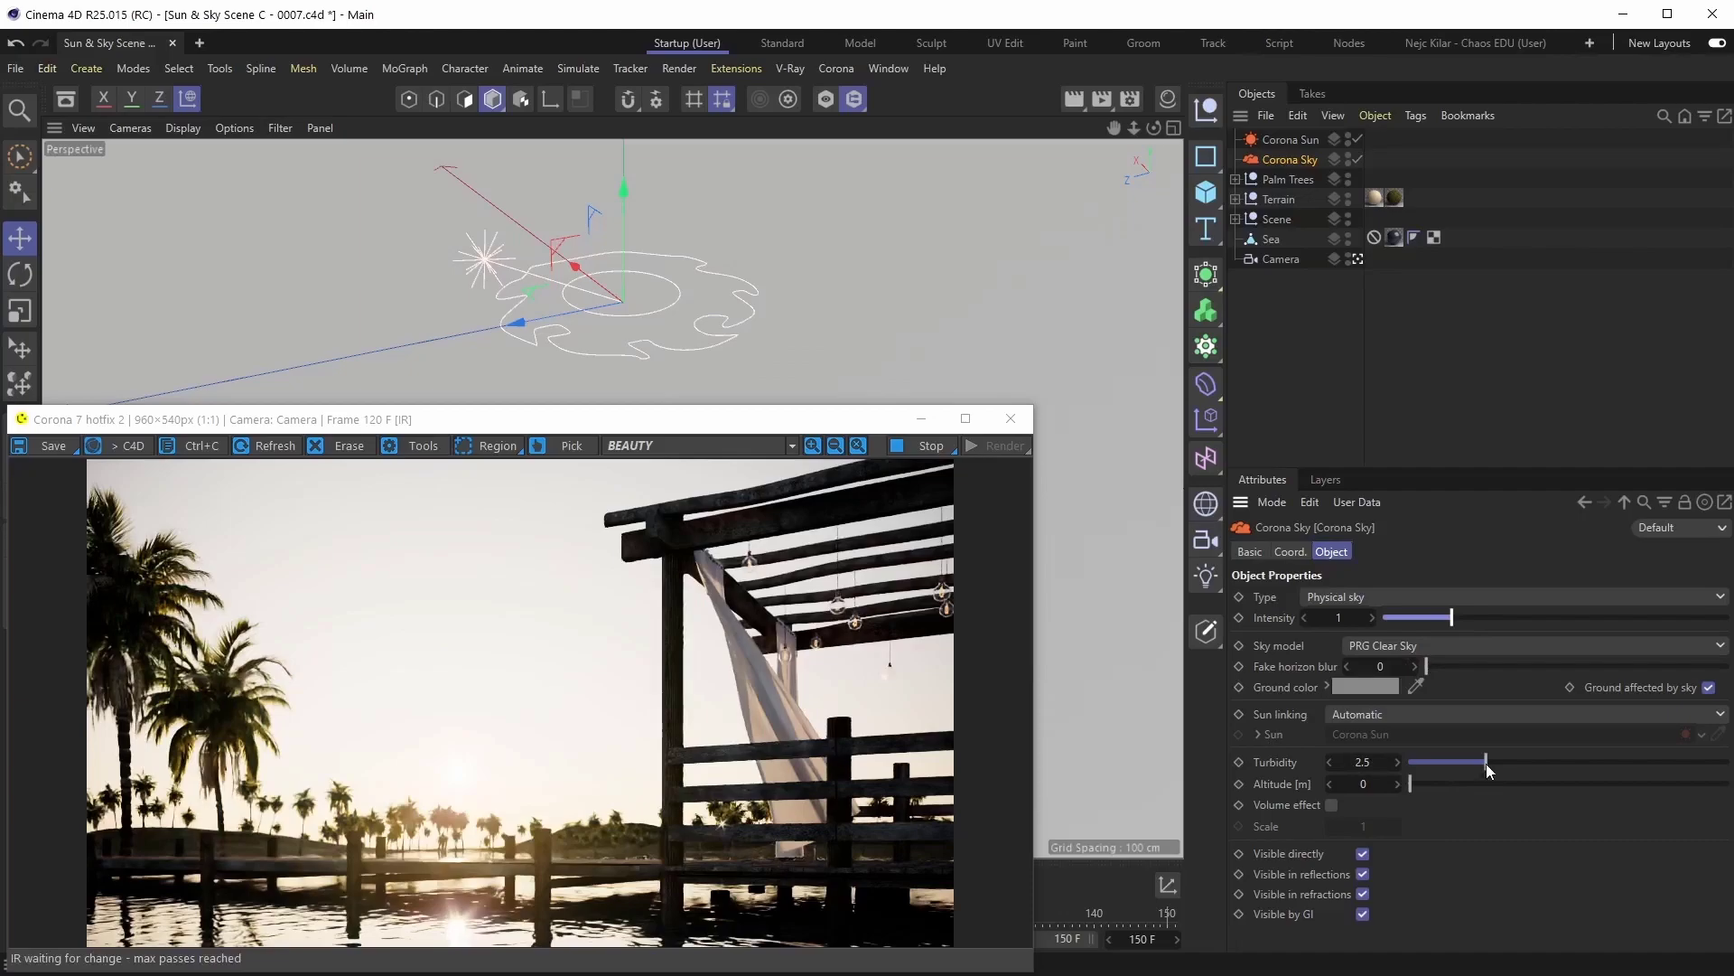
drag(1486, 762, 1416, 762)
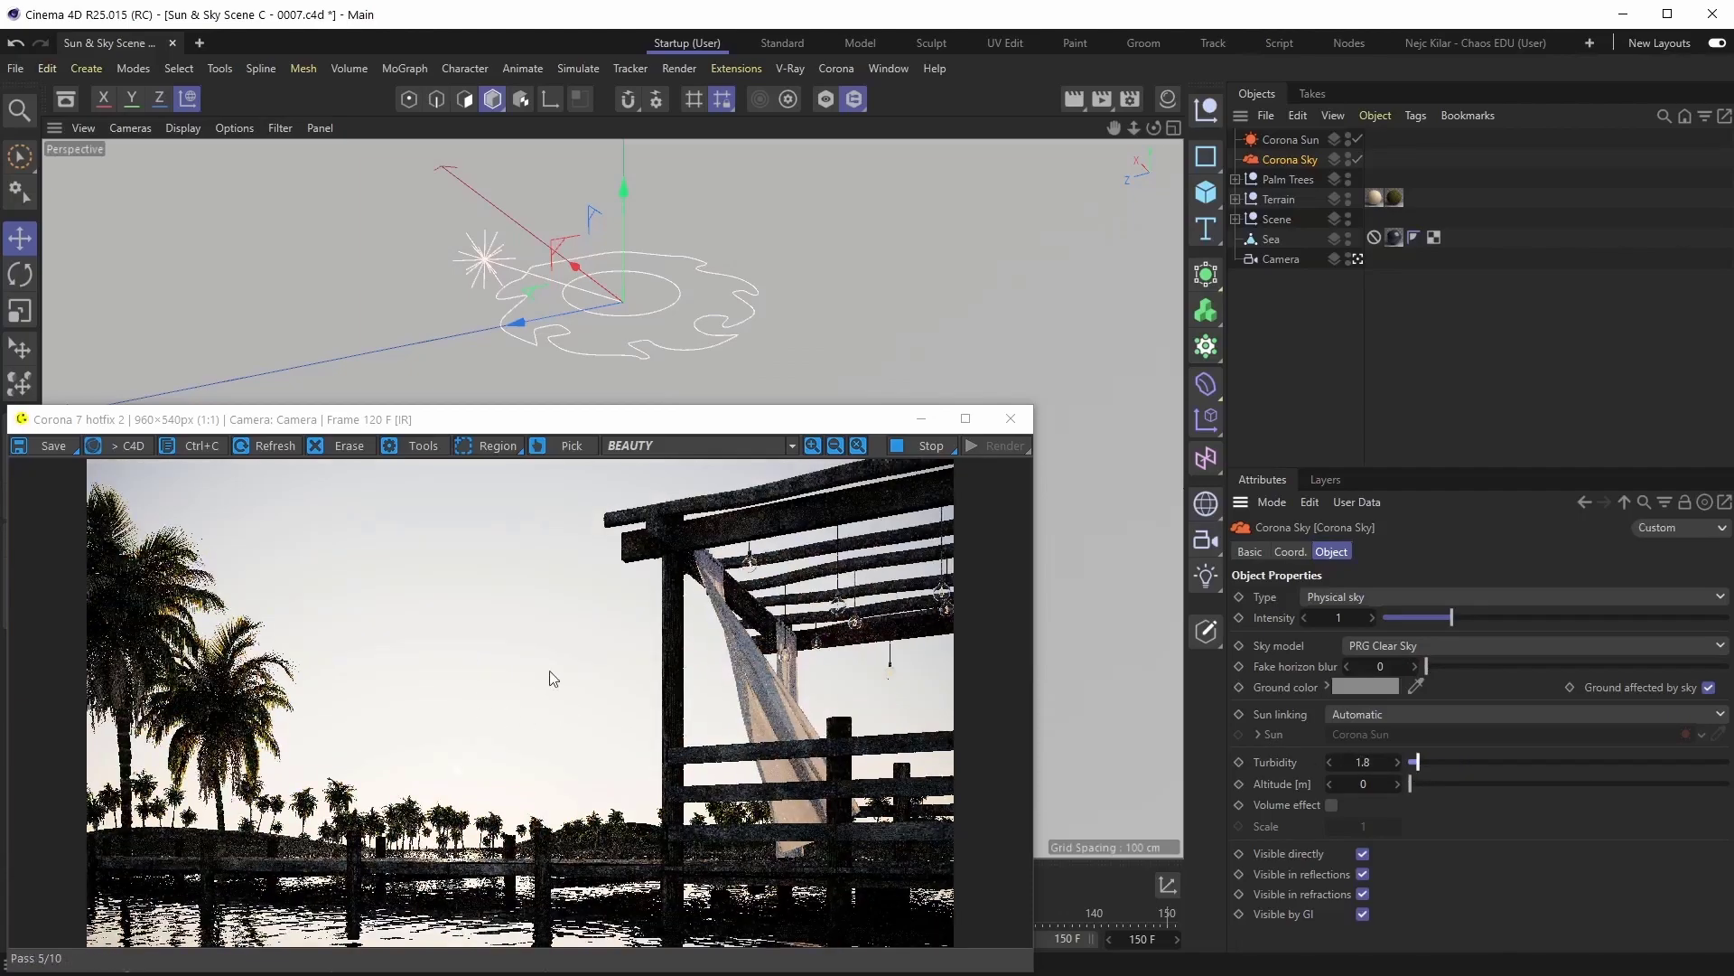
drag(1452, 763, 1727, 764)
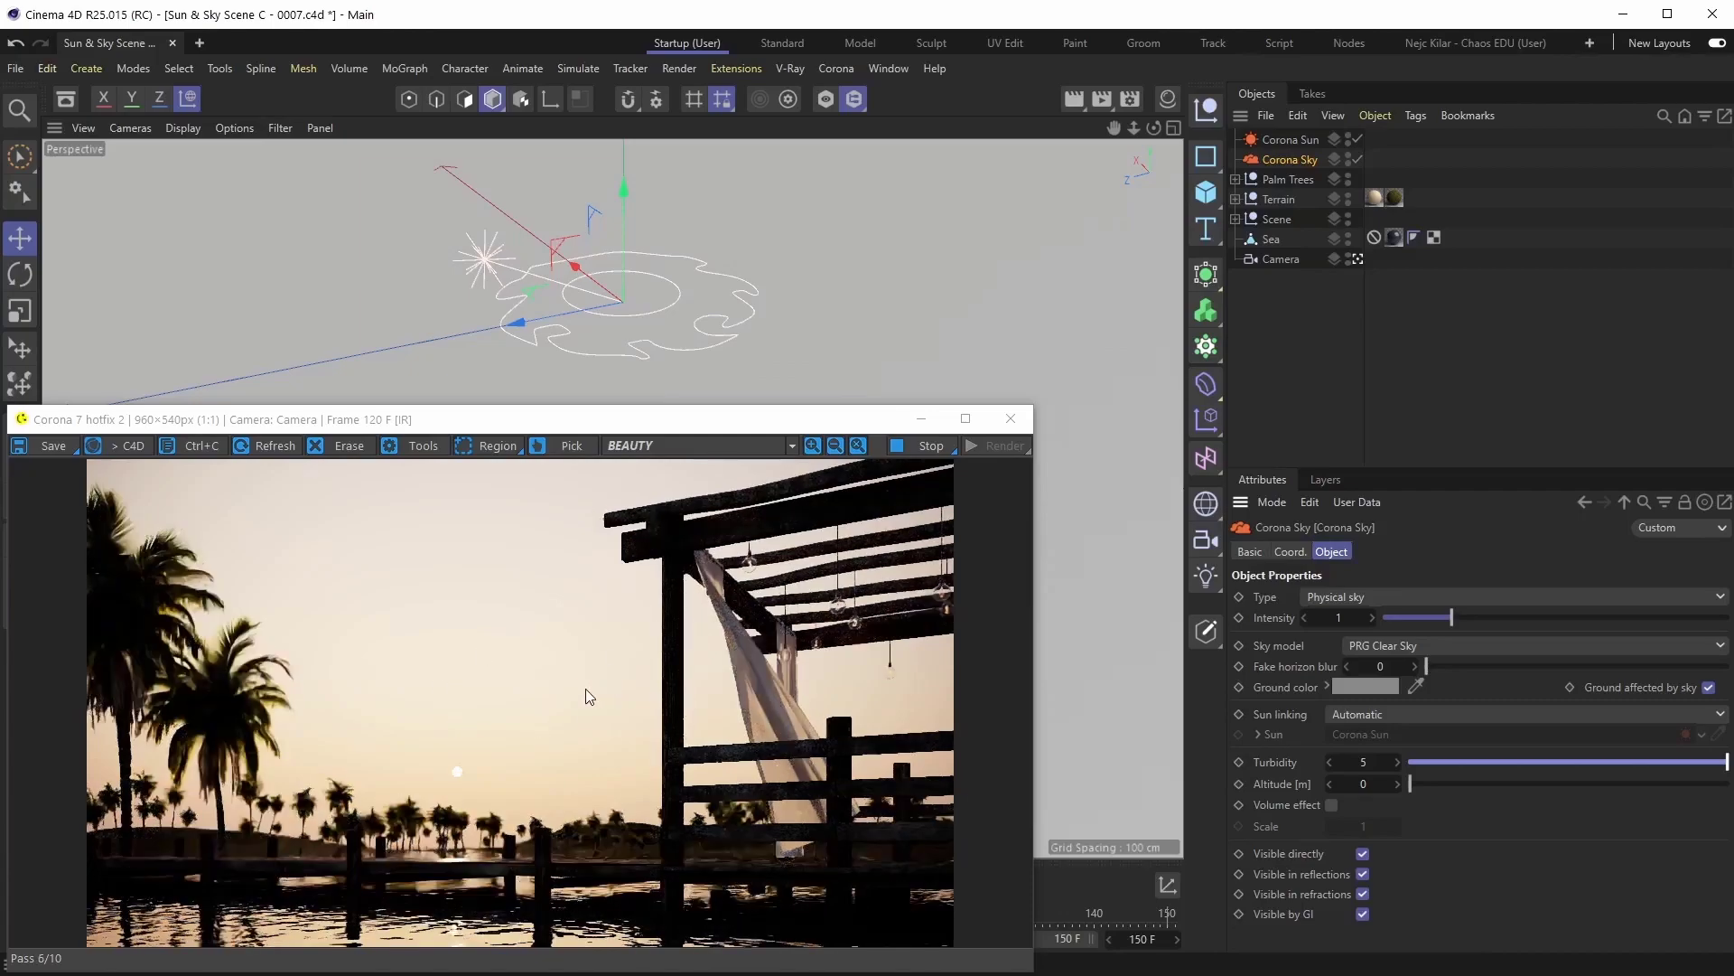
Step: Reset sky turbidity to 2.5 and preview altitudes 4868 m and 10644 m, ending at 0
right_click(1394, 760)
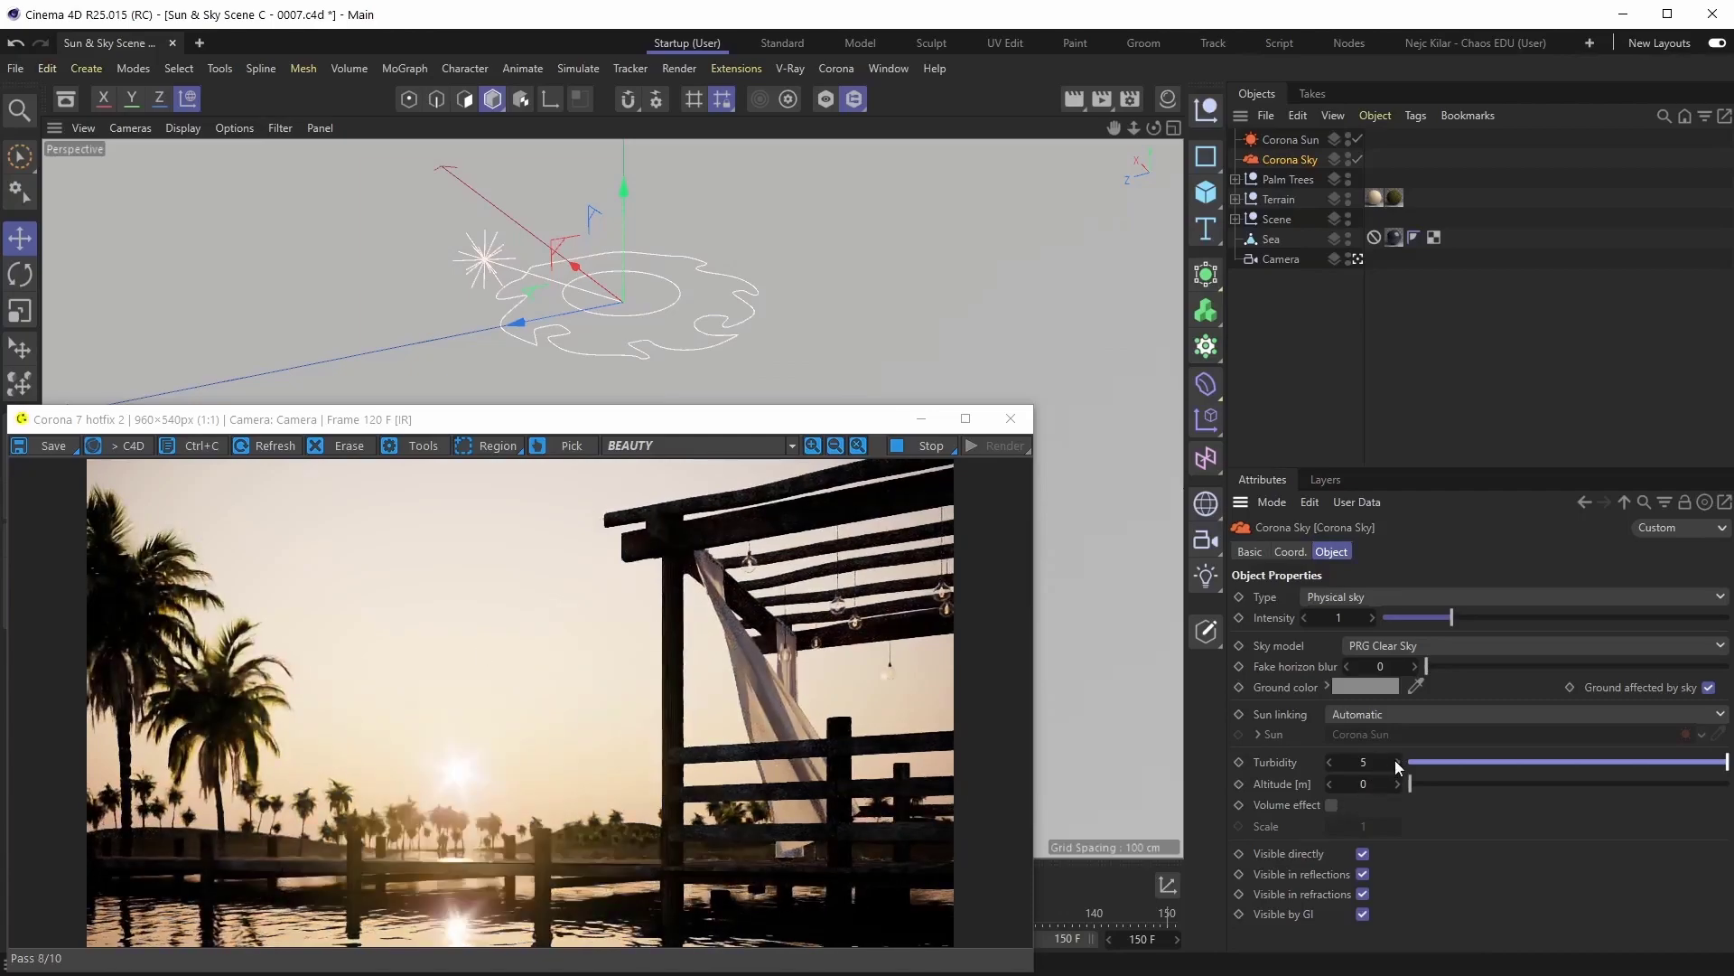
drag(1410, 786, 1511, 792)
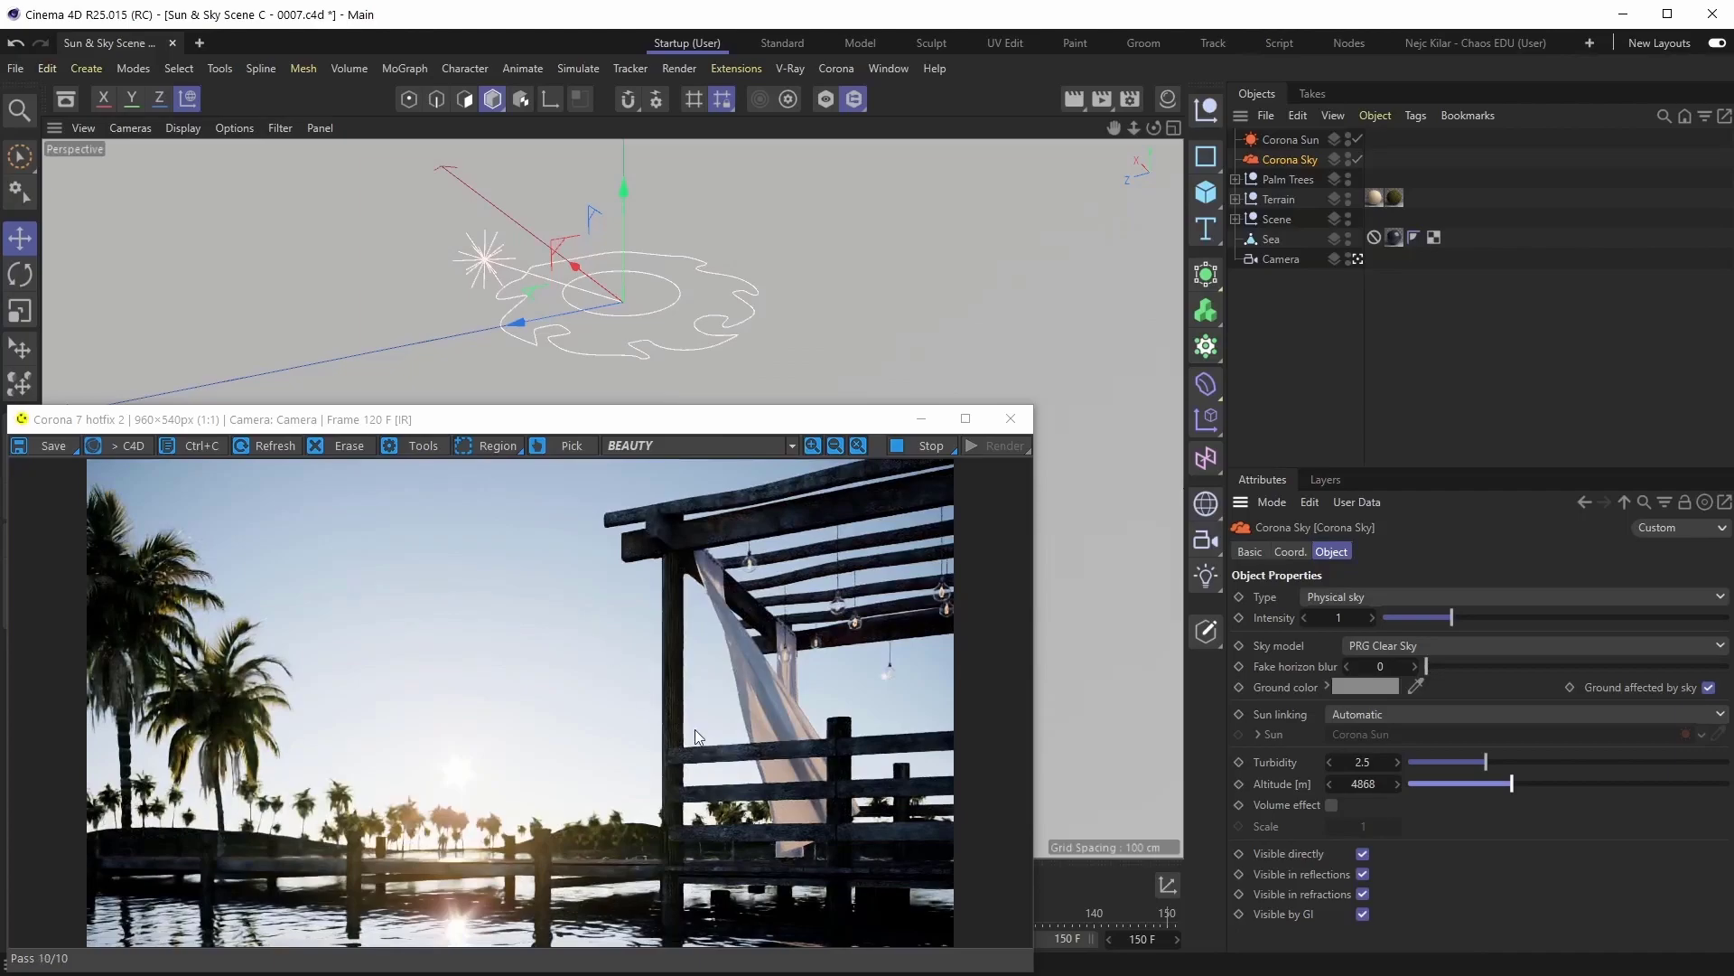
drag(1532, 784, 1635, 785)
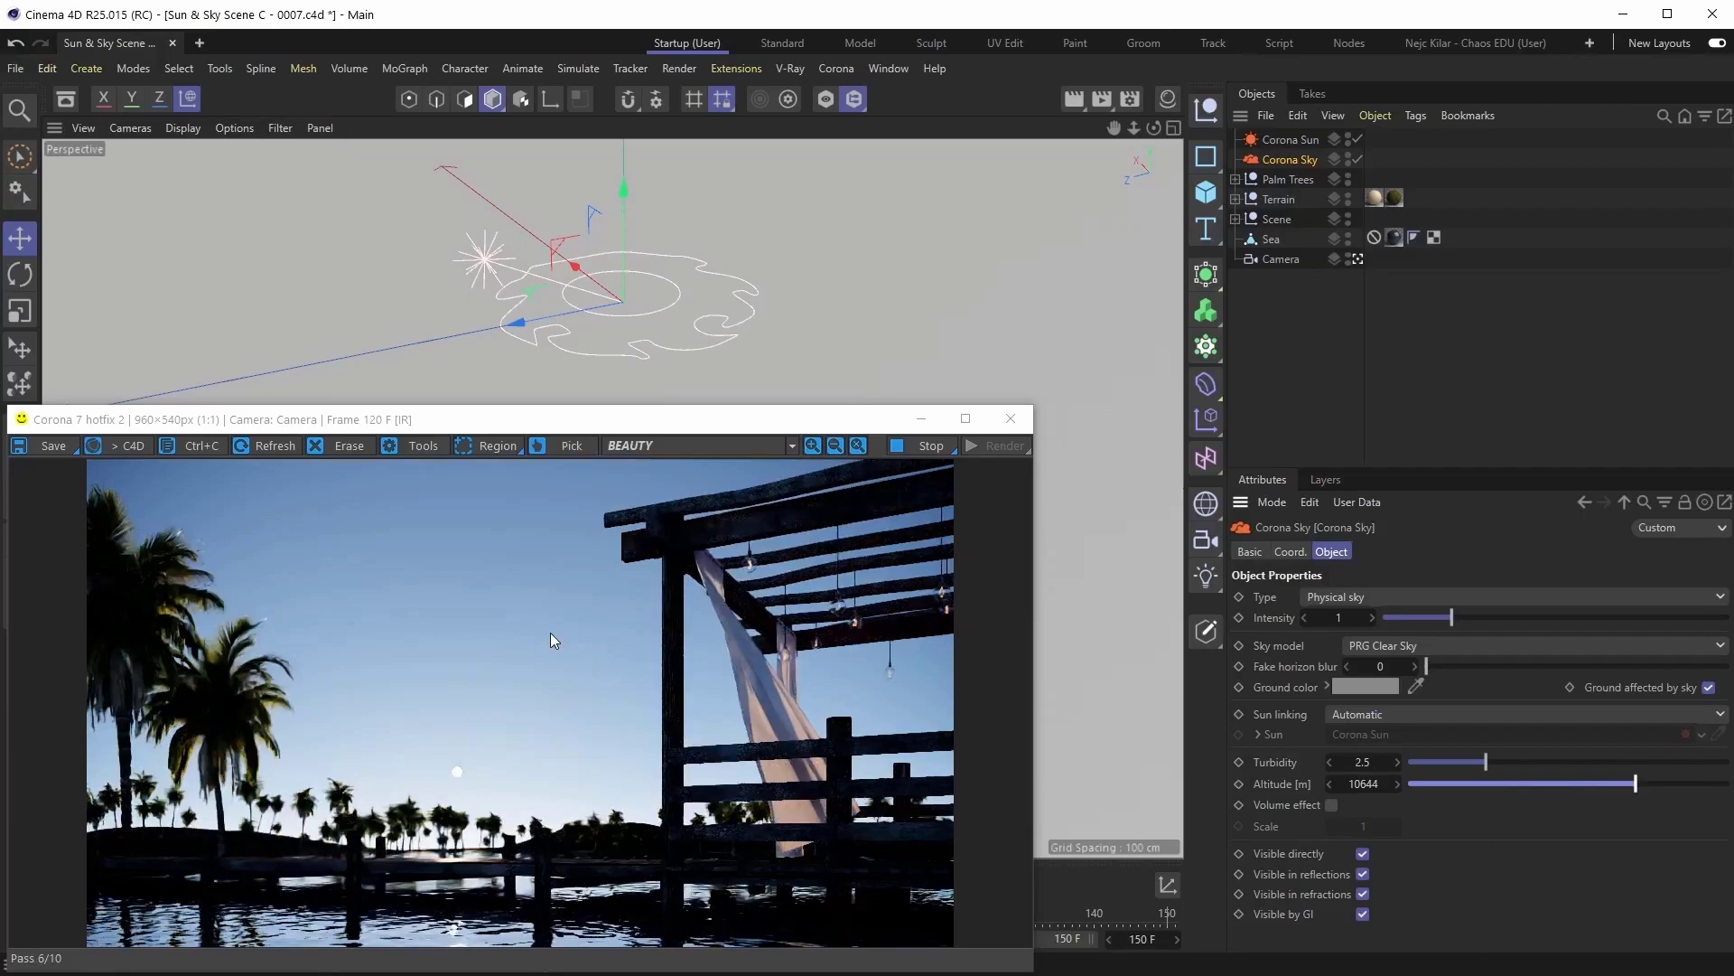
drag(1630, 786, 1401, 784)
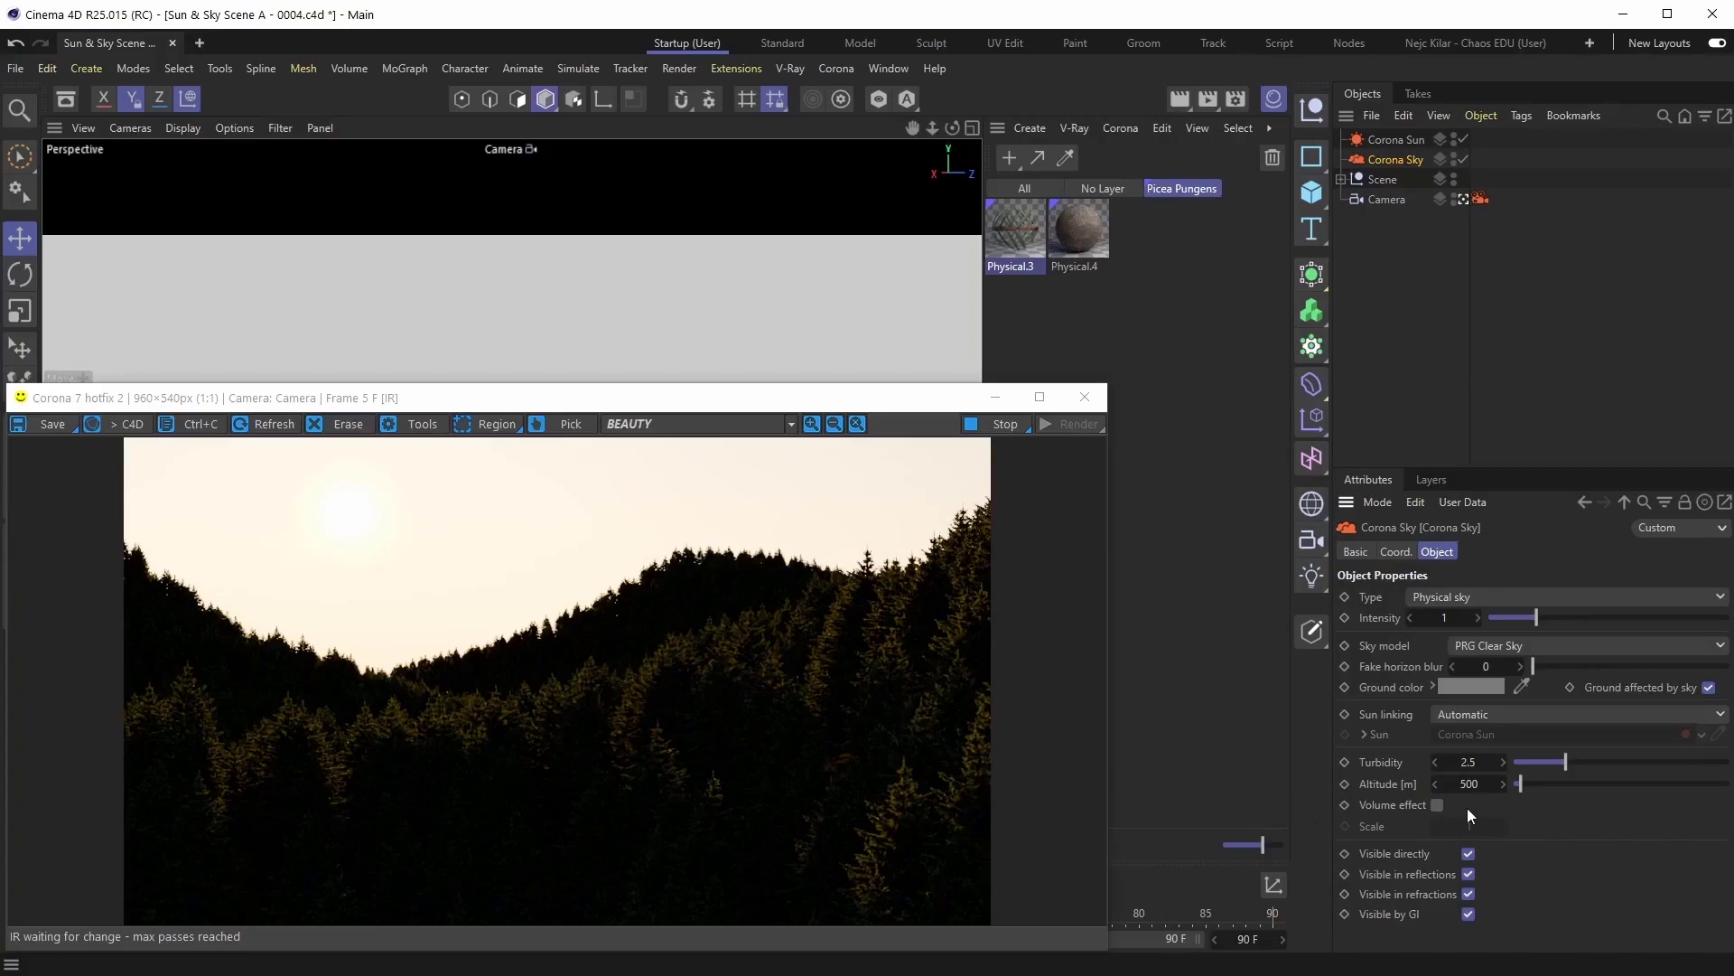
Step: Enable the Corona Sky's Volume effect and set its scale to 0.5, then 2
click(1438, 804)
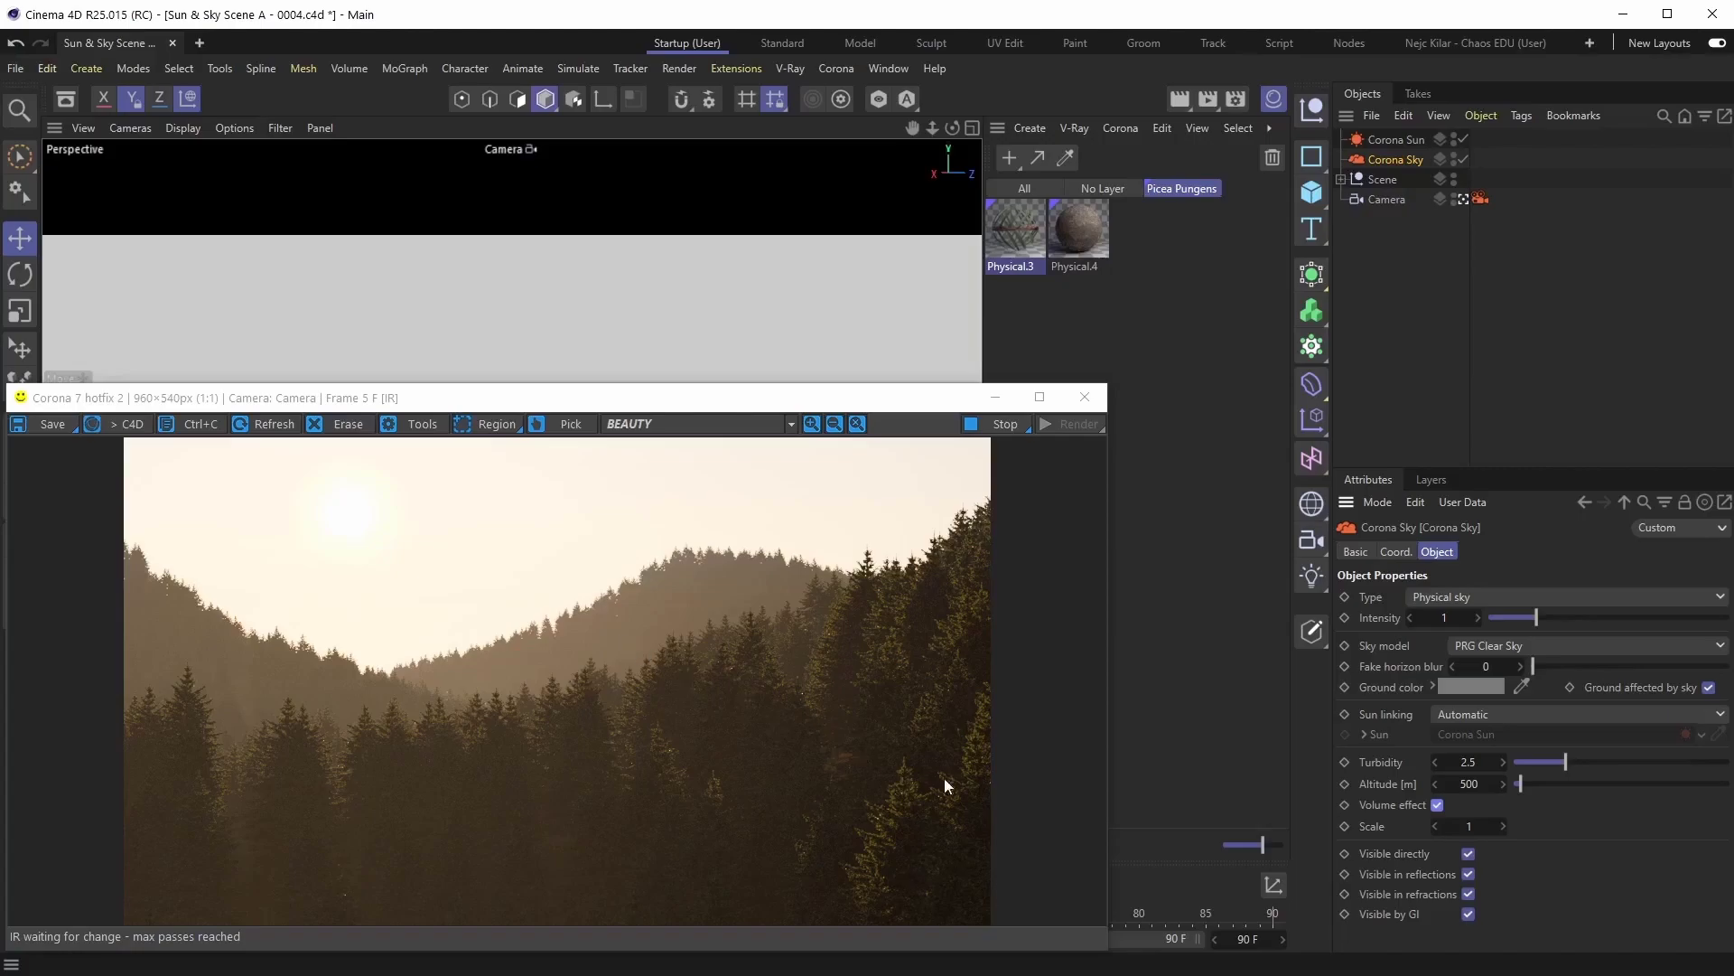
click(1467, 827)
text(.5)
key(Return)
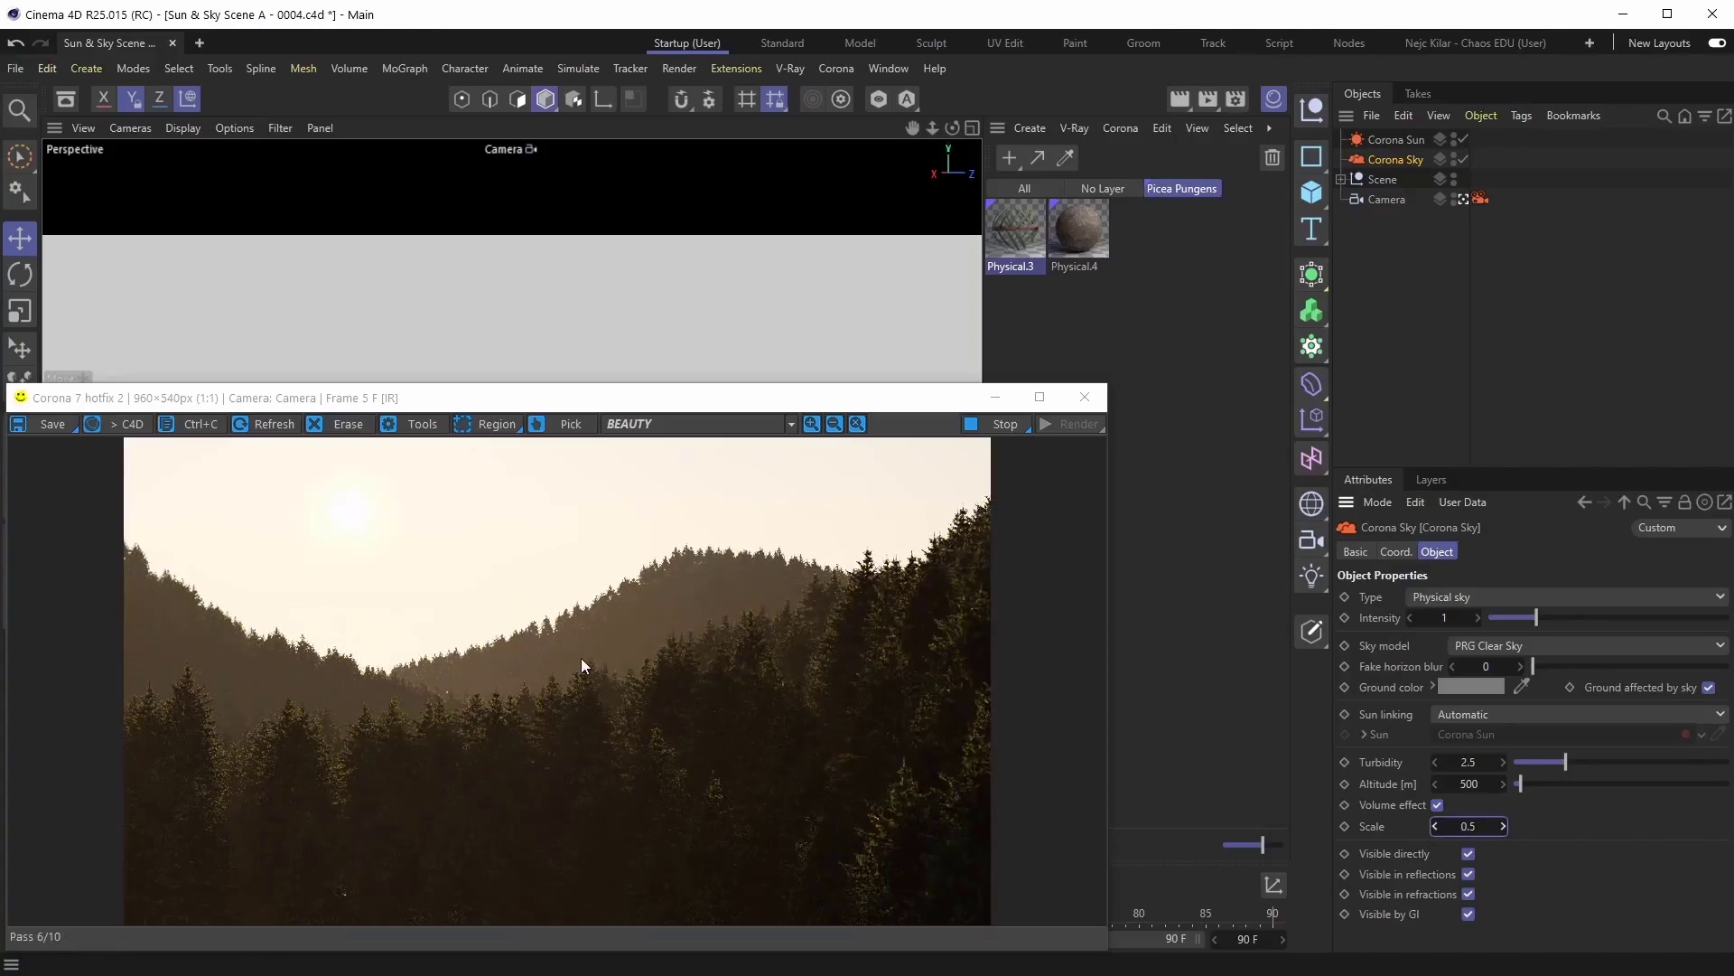
click(1469, 827)
text(2)
key(Return)
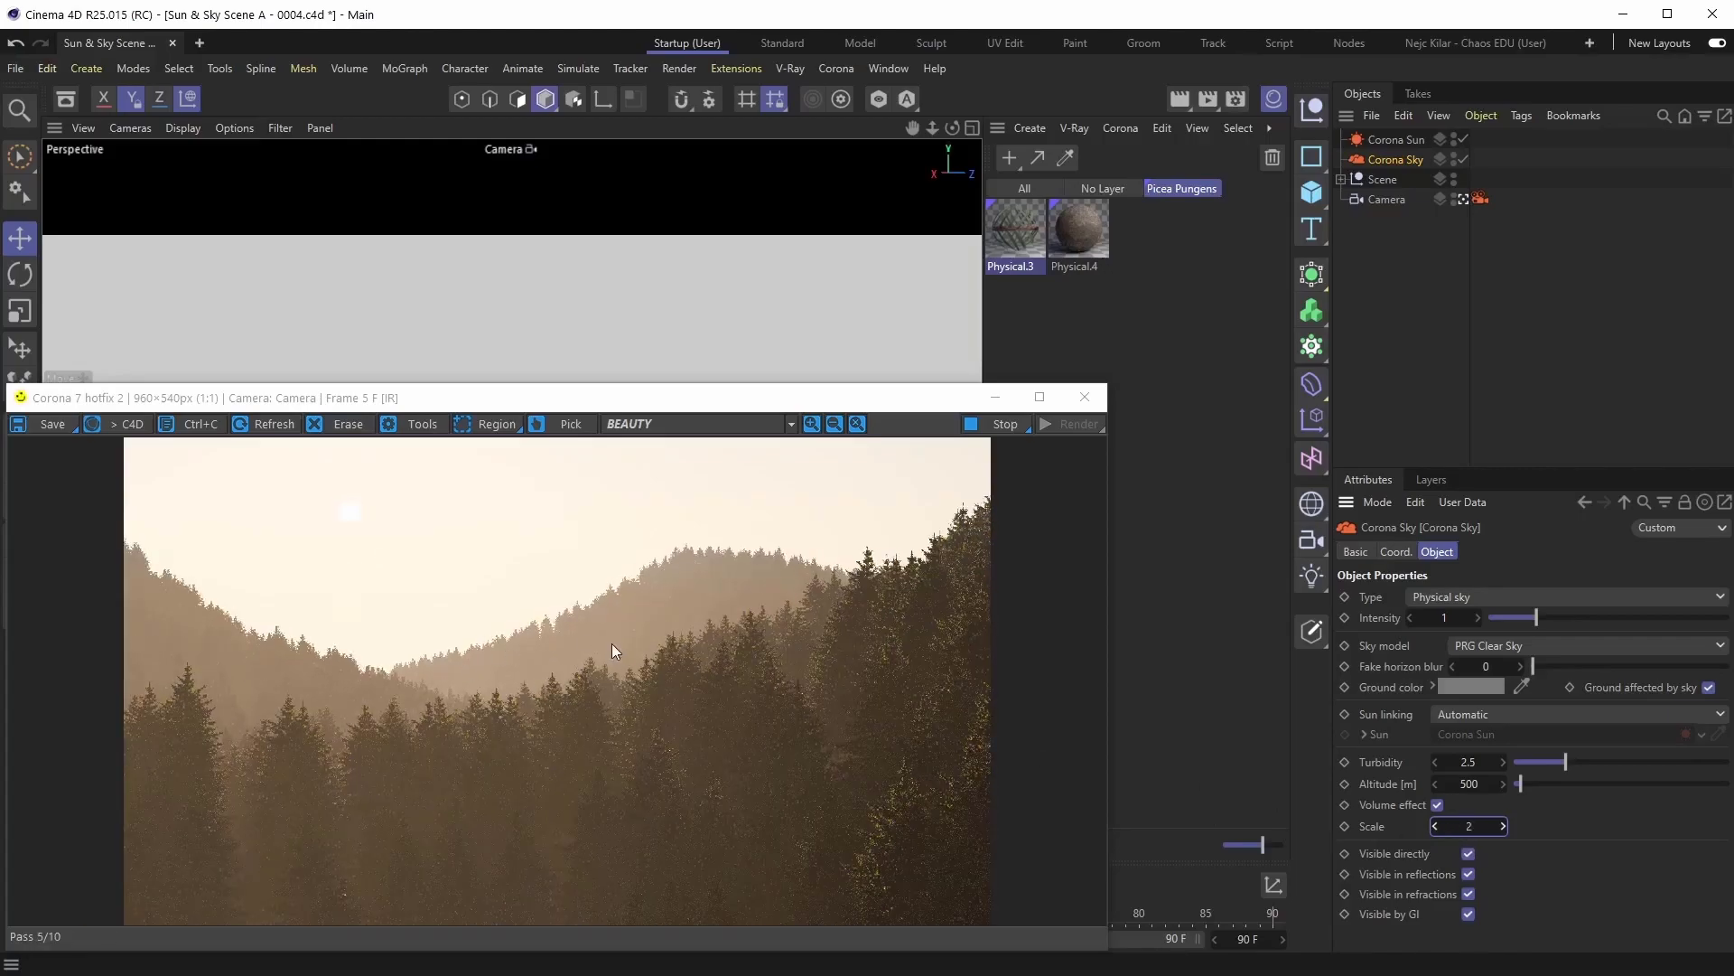
Step: Reset haze scale to 1, set Sun linking to Select Sun, and disable the original Corona Sun
click(1504, 826)
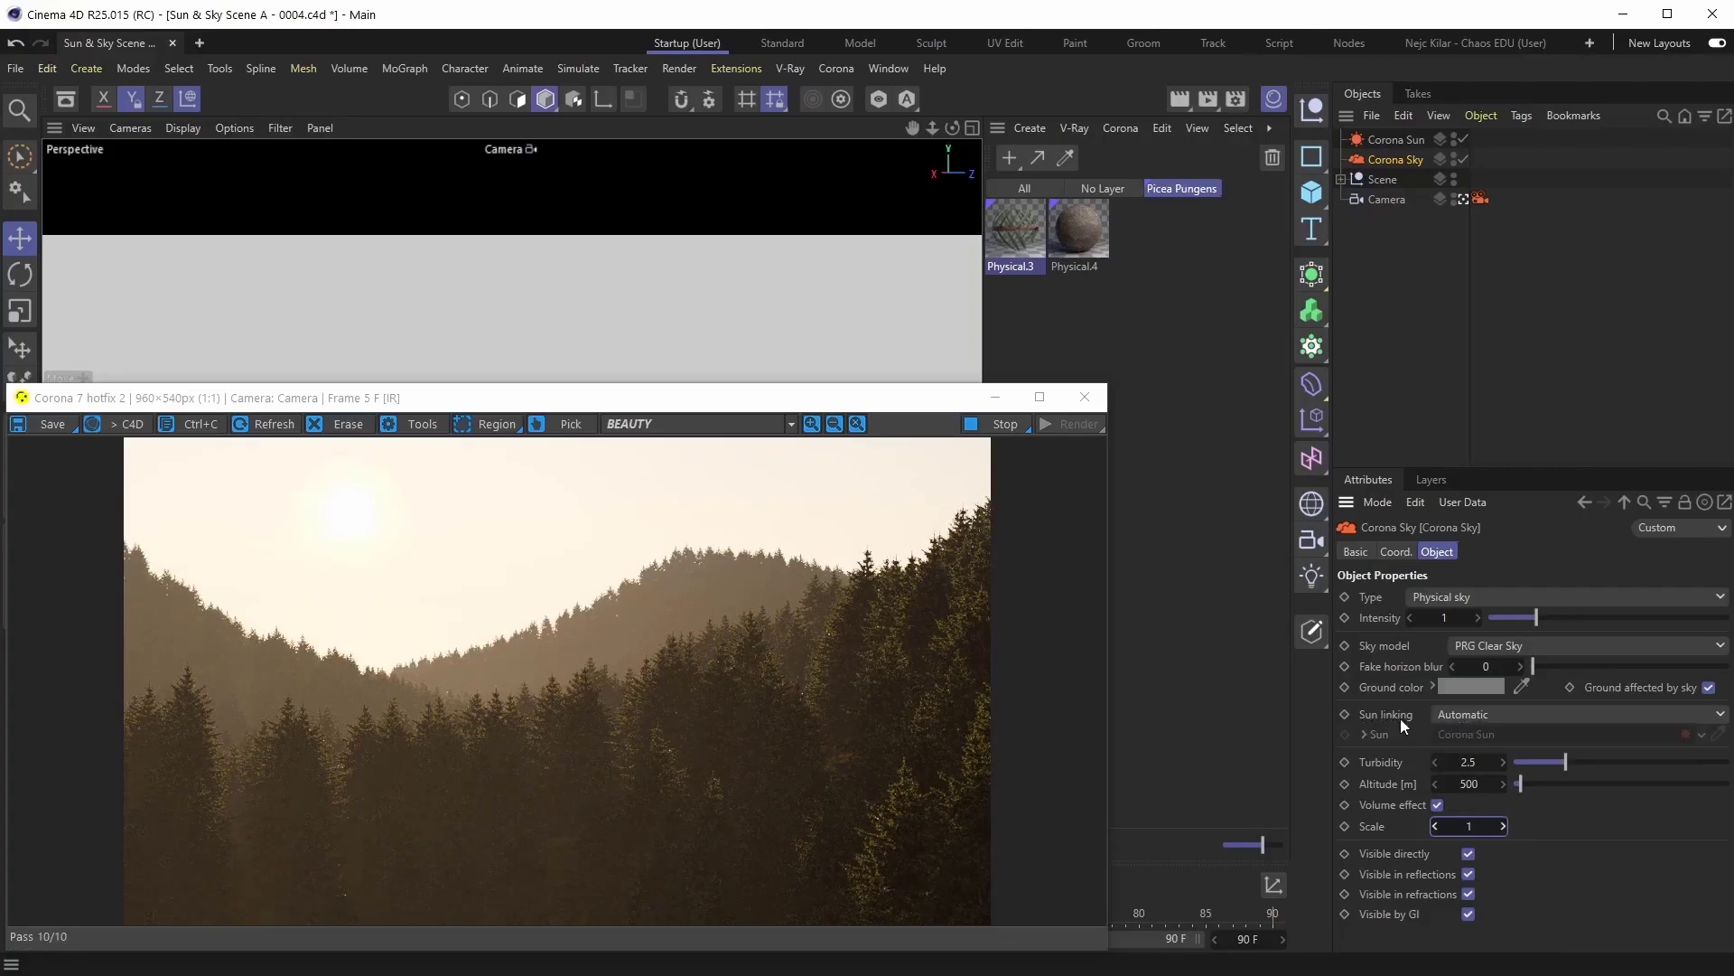
click(1486, 716)
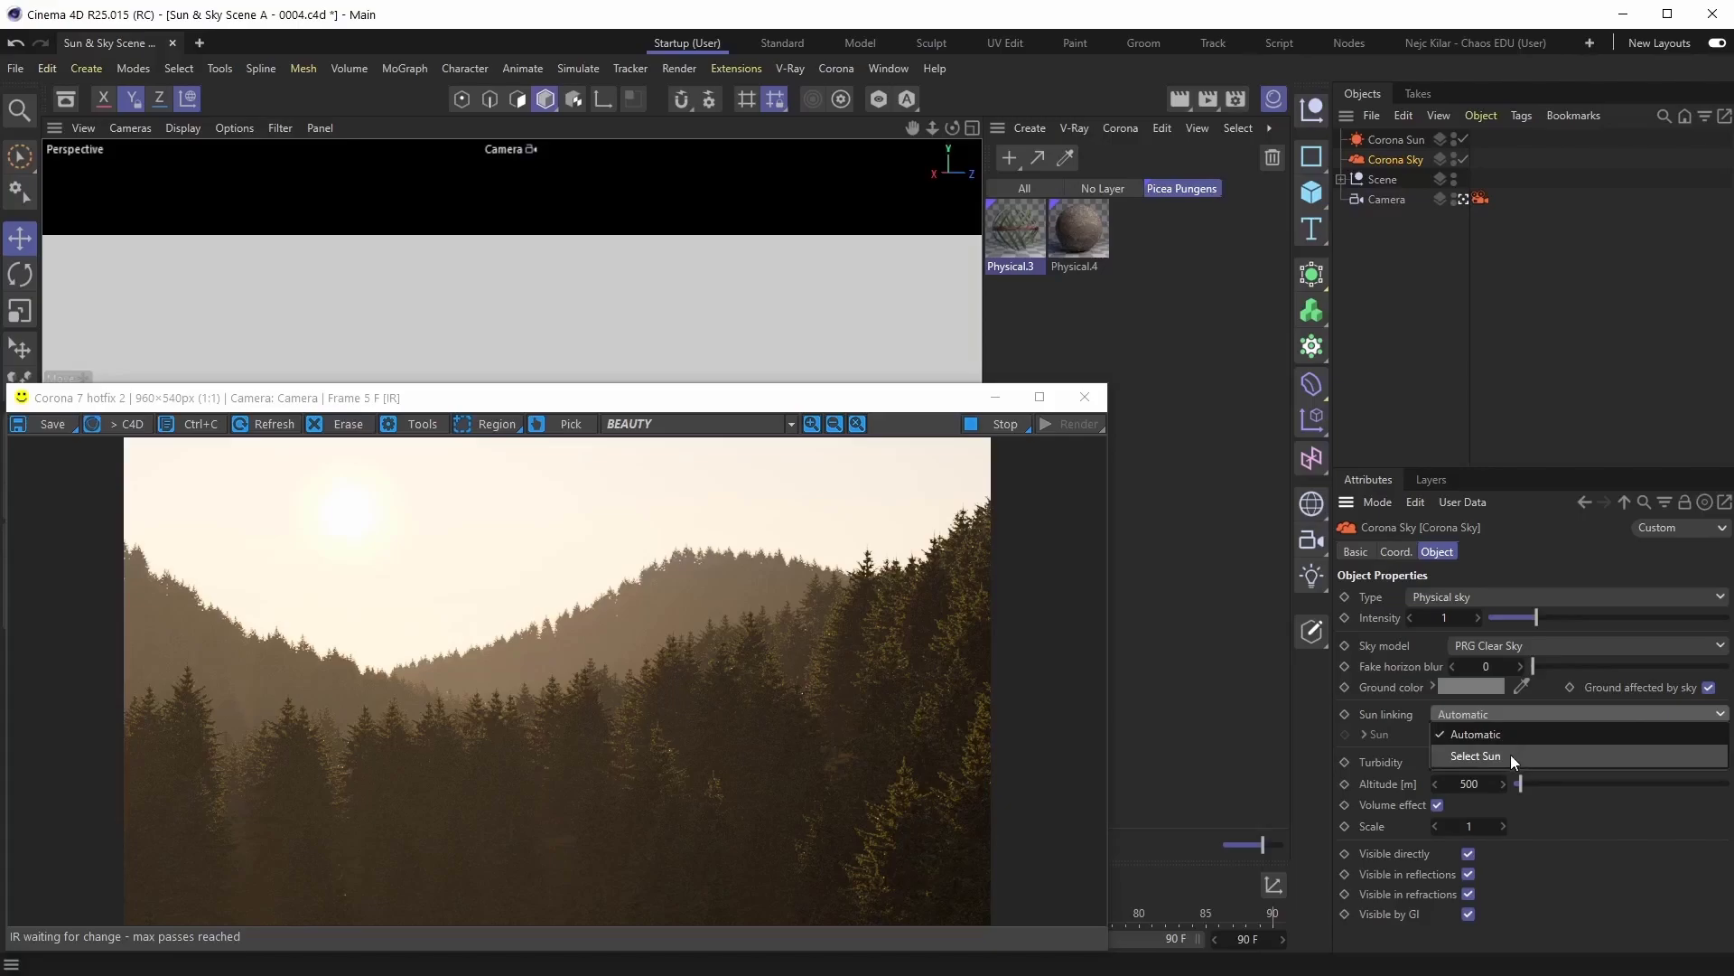
click(1510, 755)
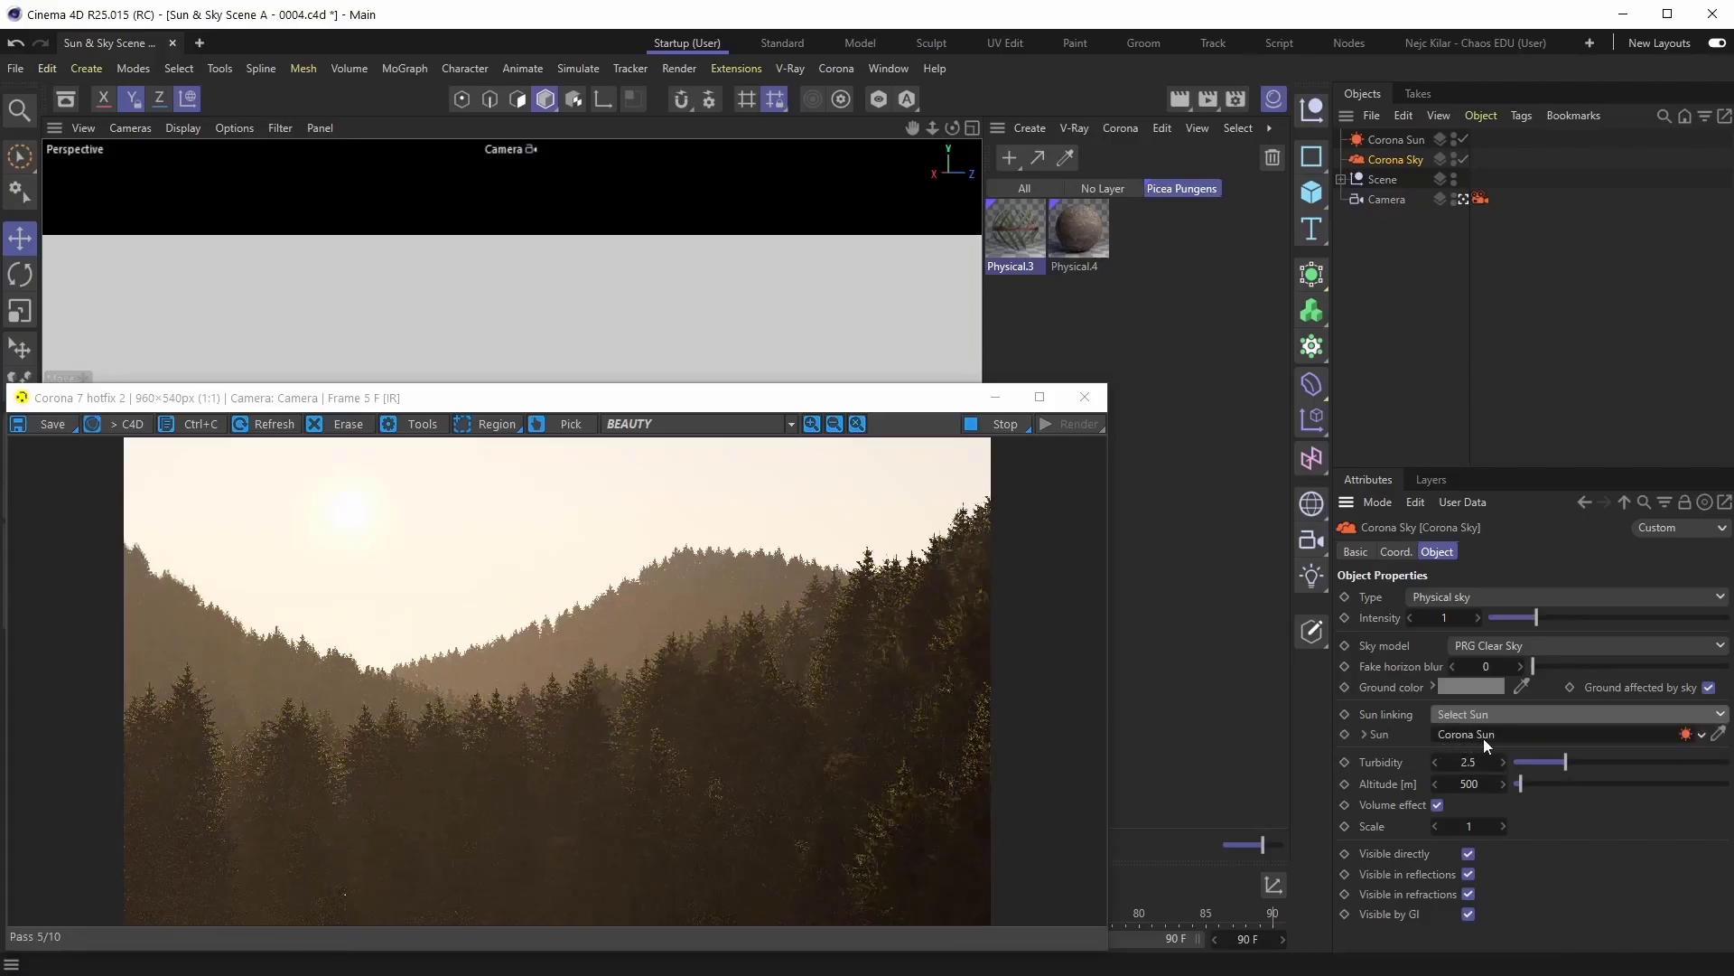
click(1463, 139)
click(838, 70)
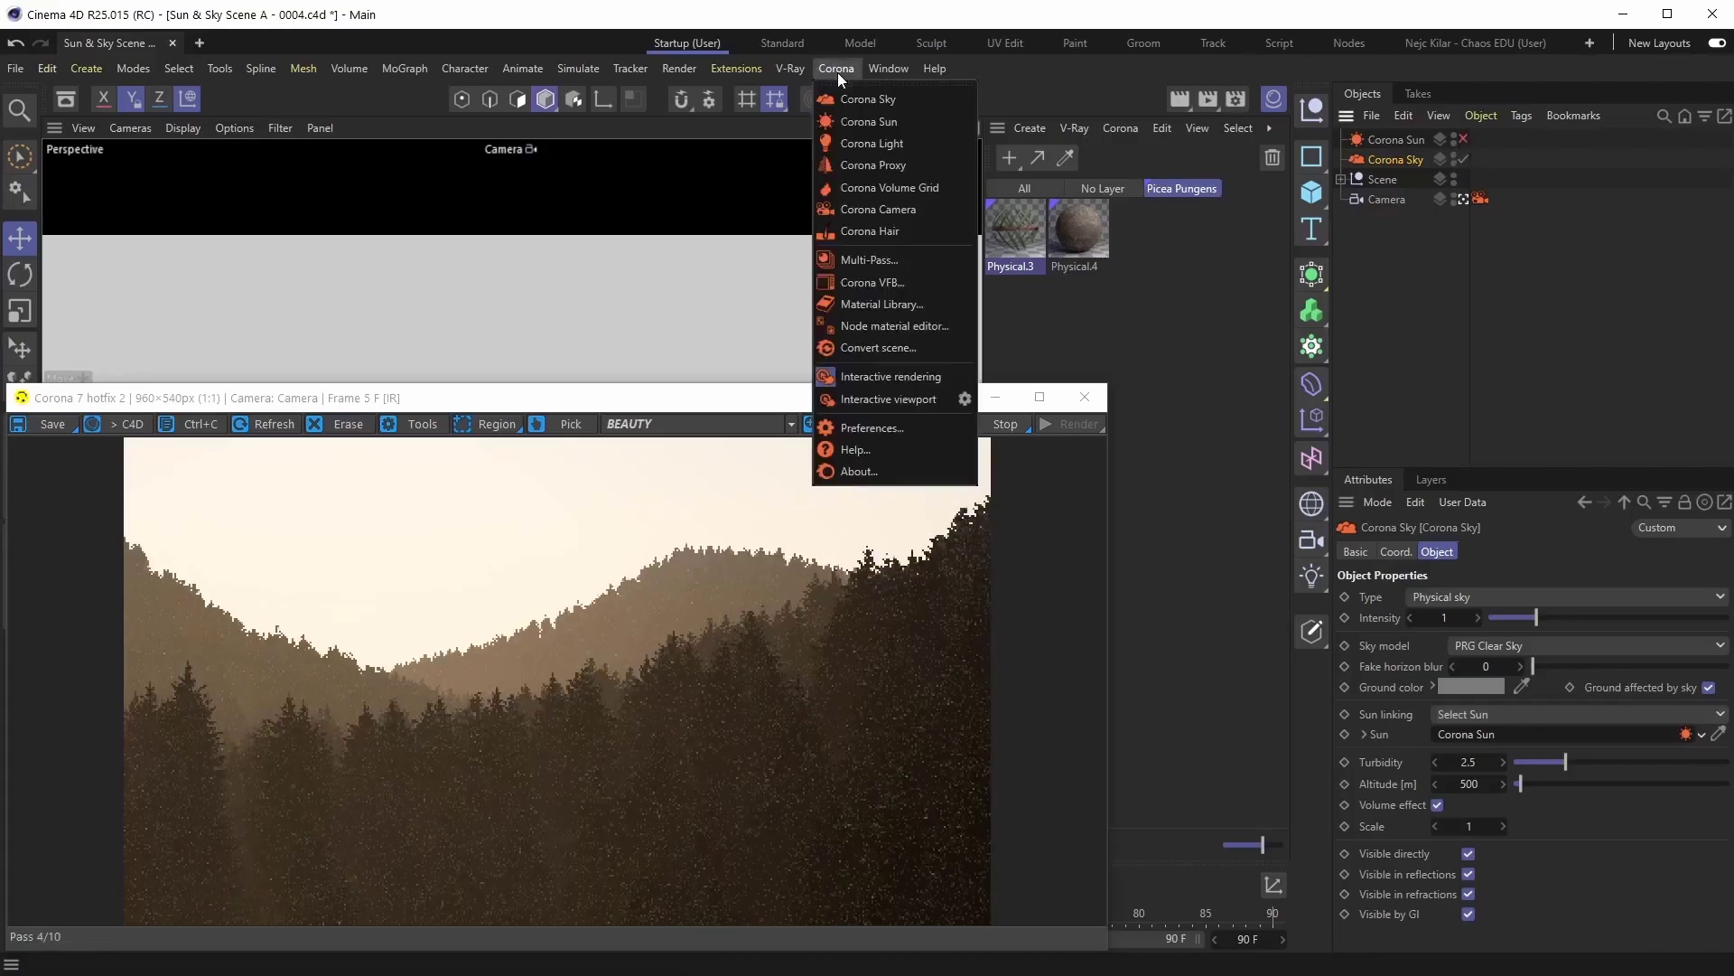
Step: Add a new Corona Sun.1 and link the Corona Sky's Sun field to it
click(870, 123)
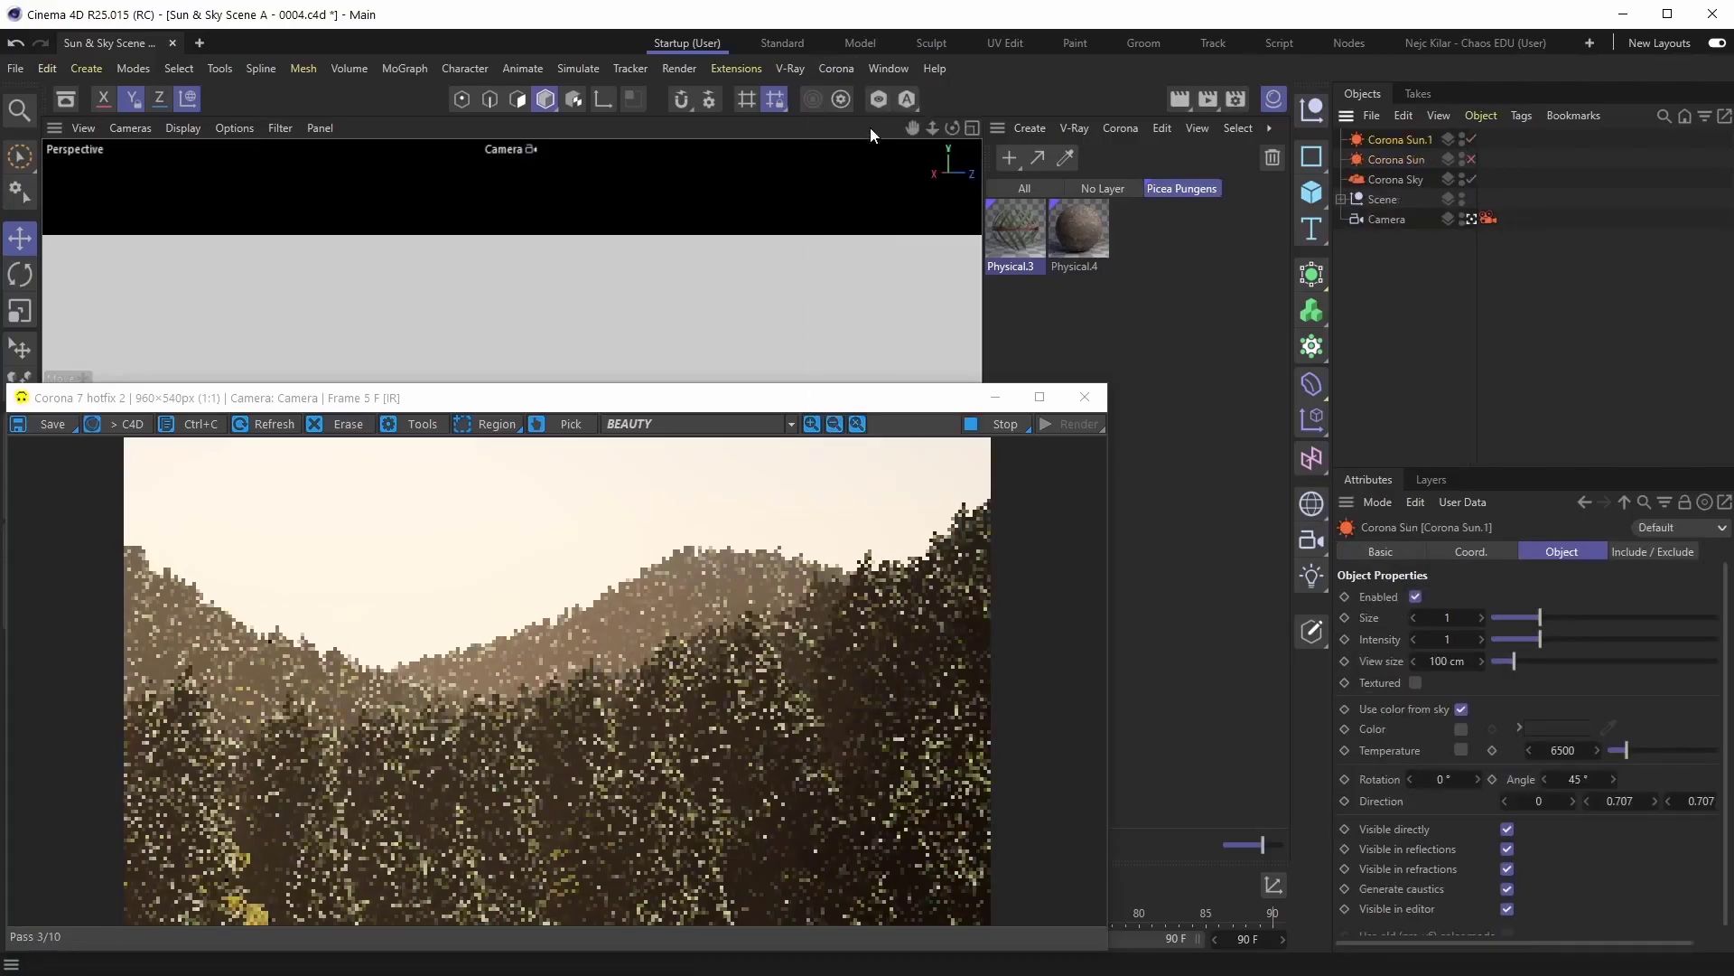
click(1410, 178)
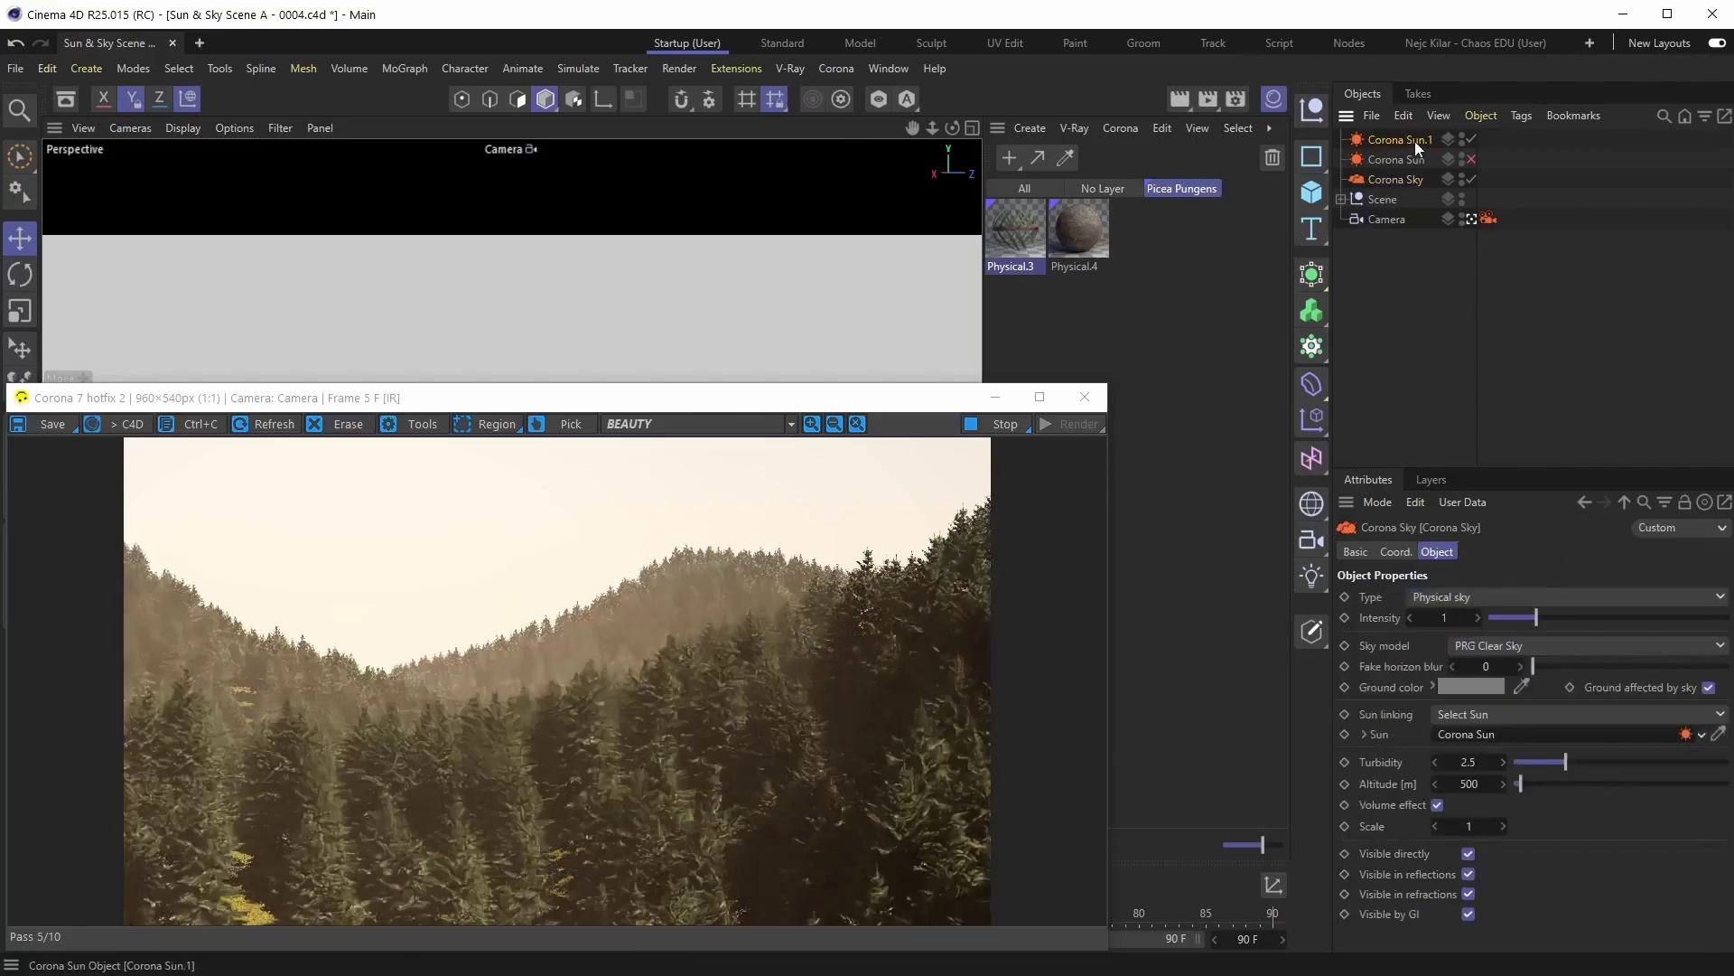
drag(1414, 141, 1501, 735)
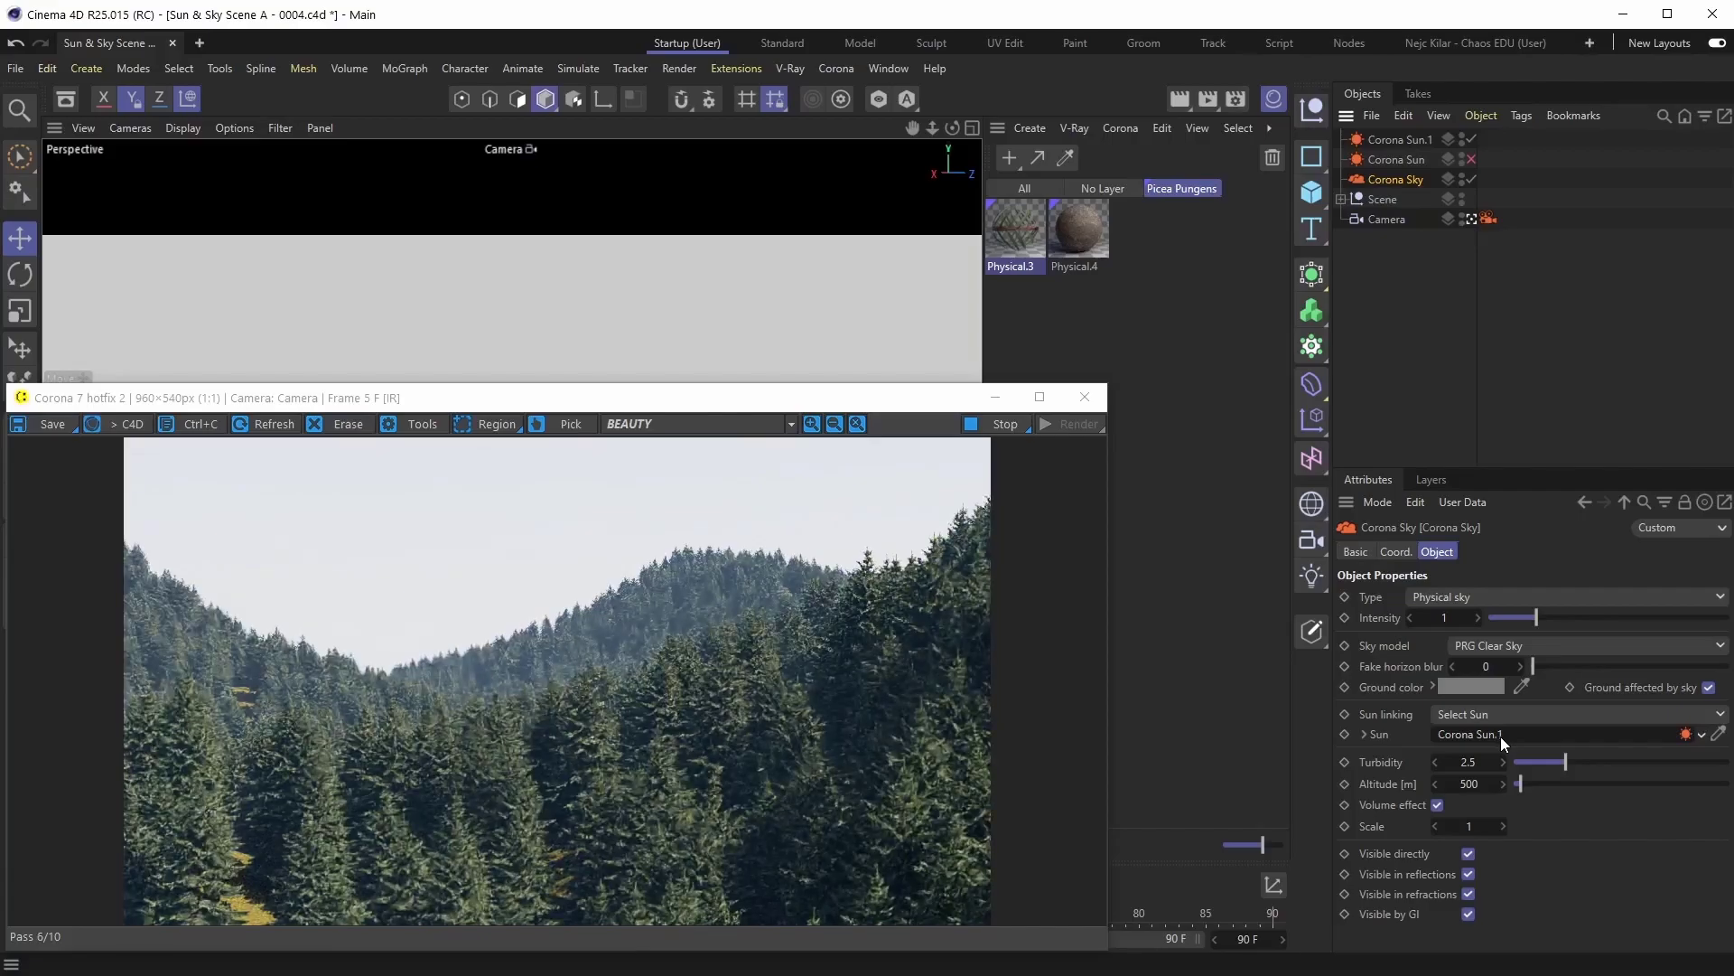
Step: Lower Corona Sun.1's angle to 1° so the sun sits just above the horizon
click(1401, 139)
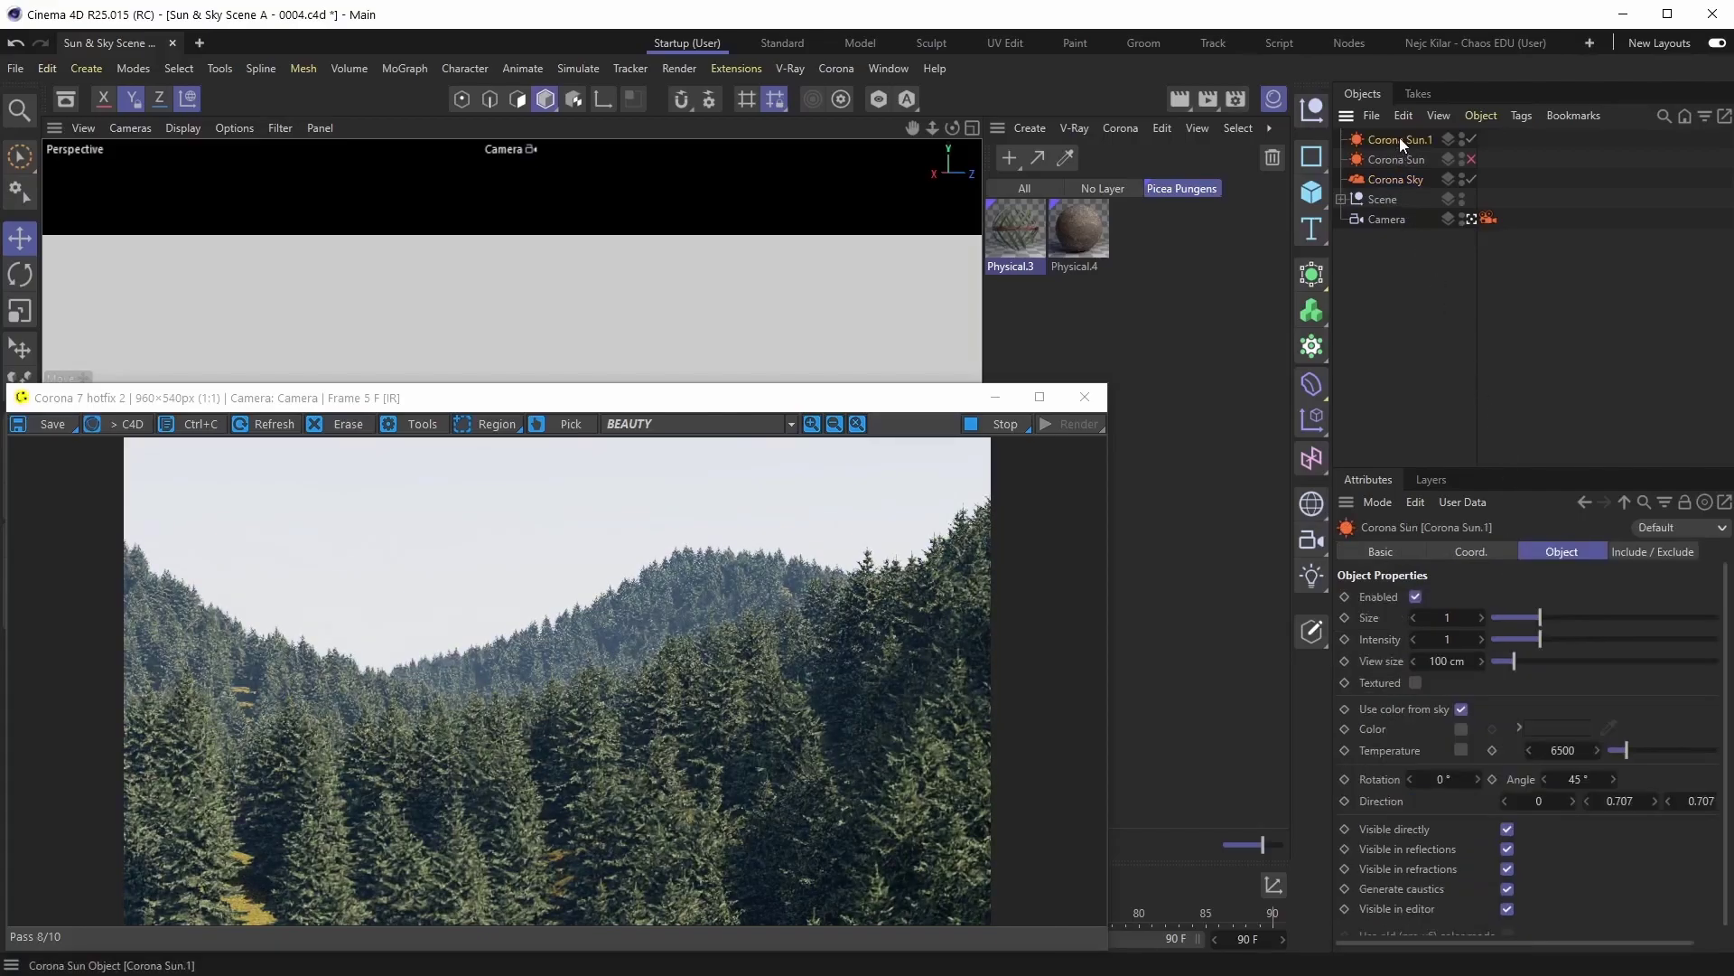
drag(1587, 778, 1542, 777)
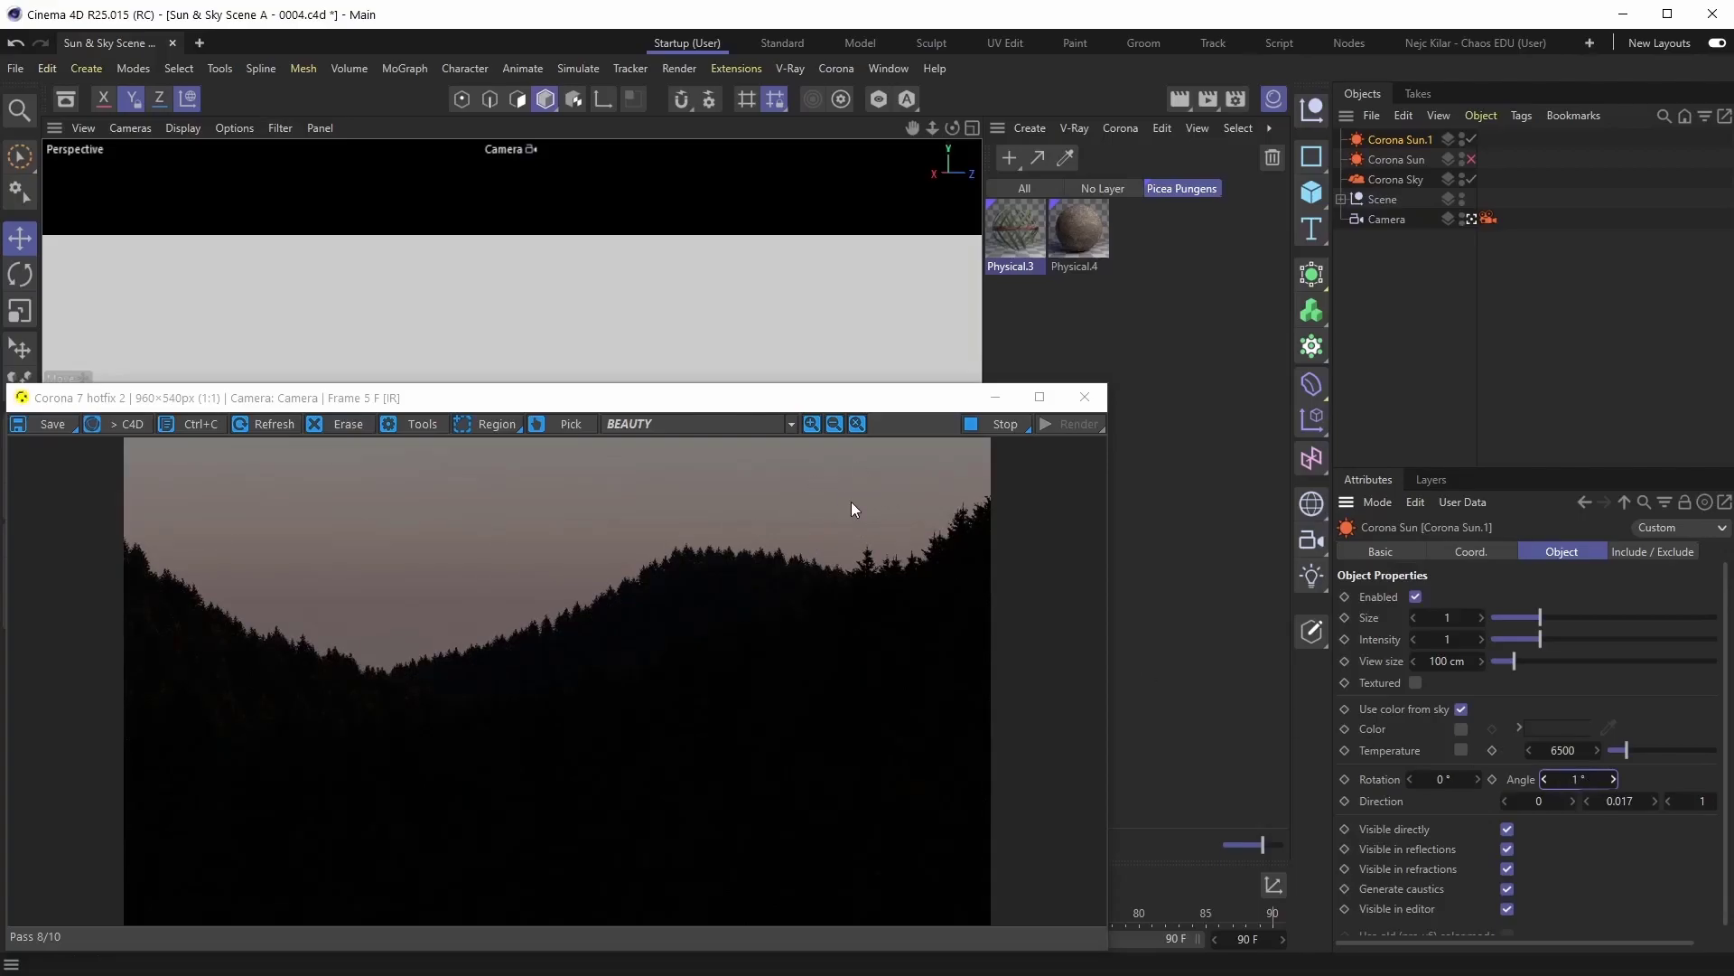
click(1409, 180)
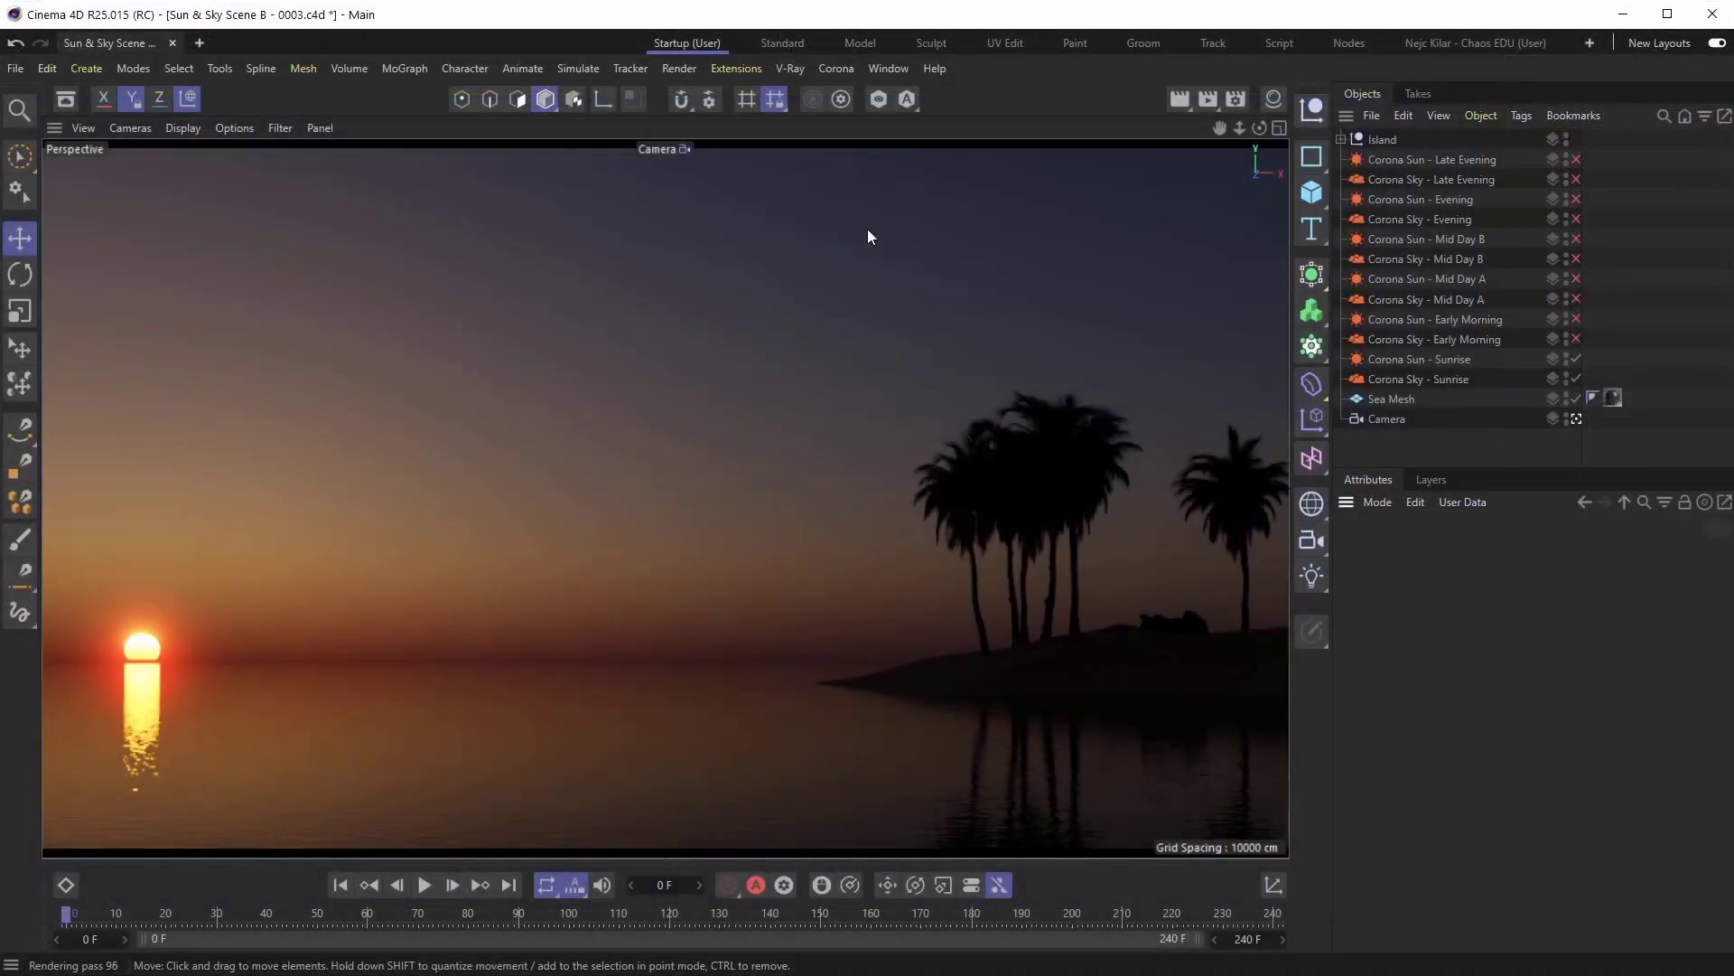
Step: Tear off the Corona menu and dock it as a horizontal palette under the main toolbar
click(834, 71)
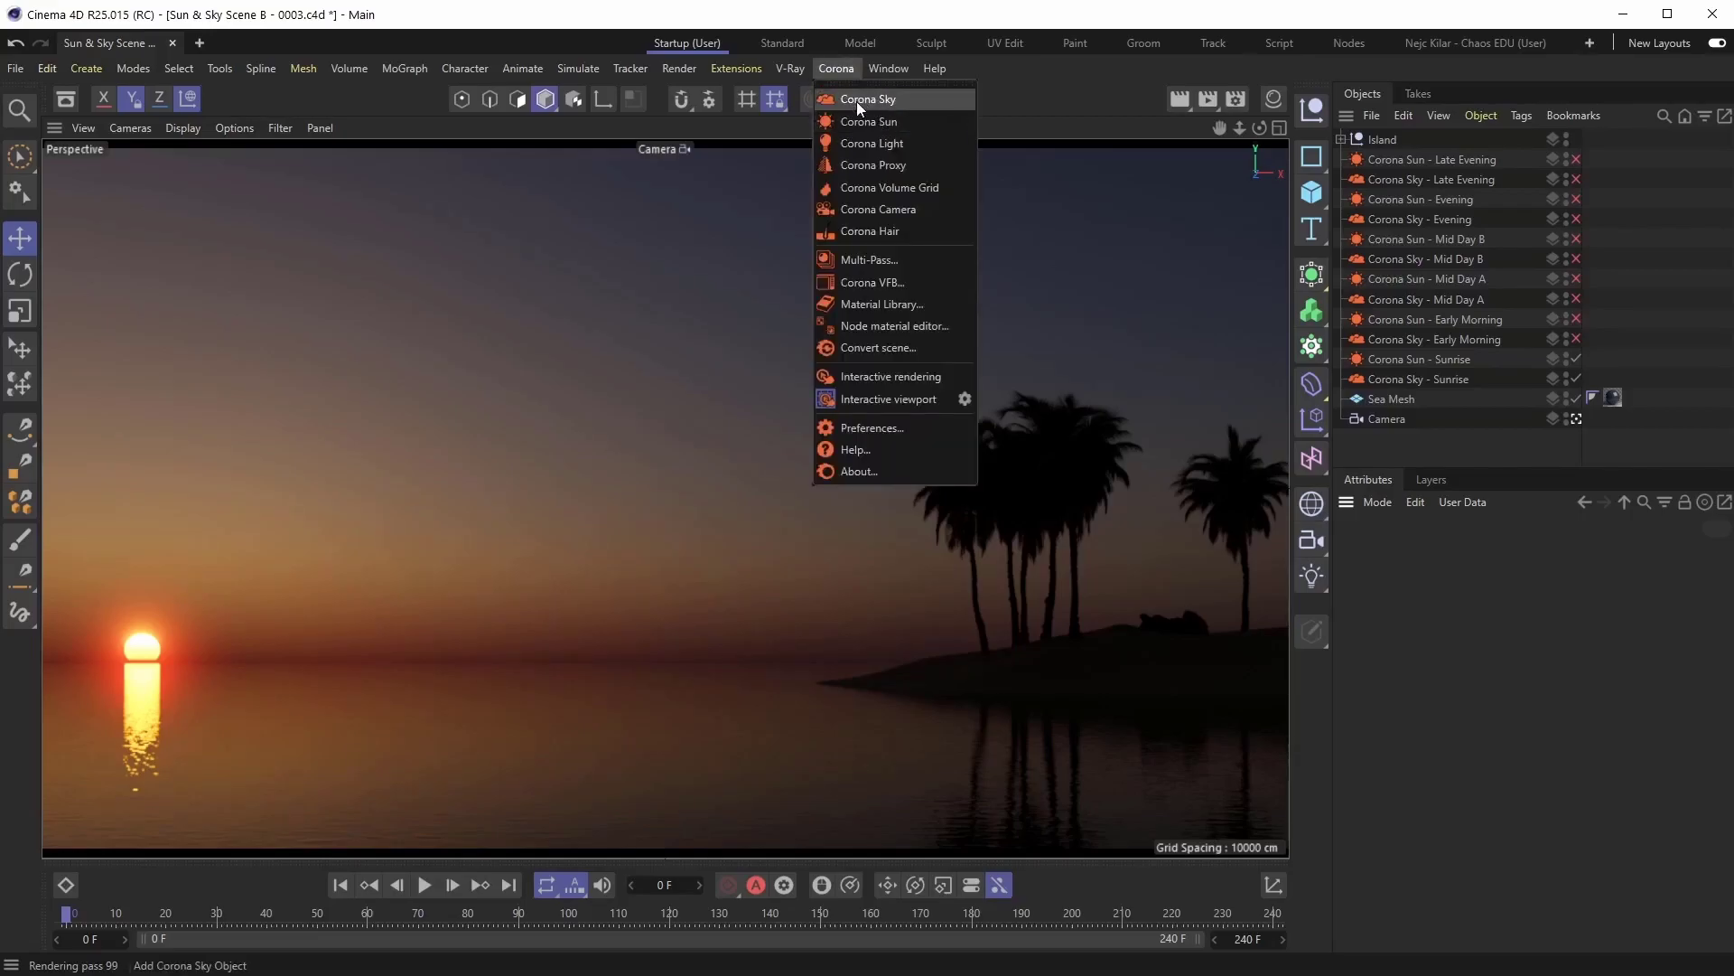
click(850, 82)
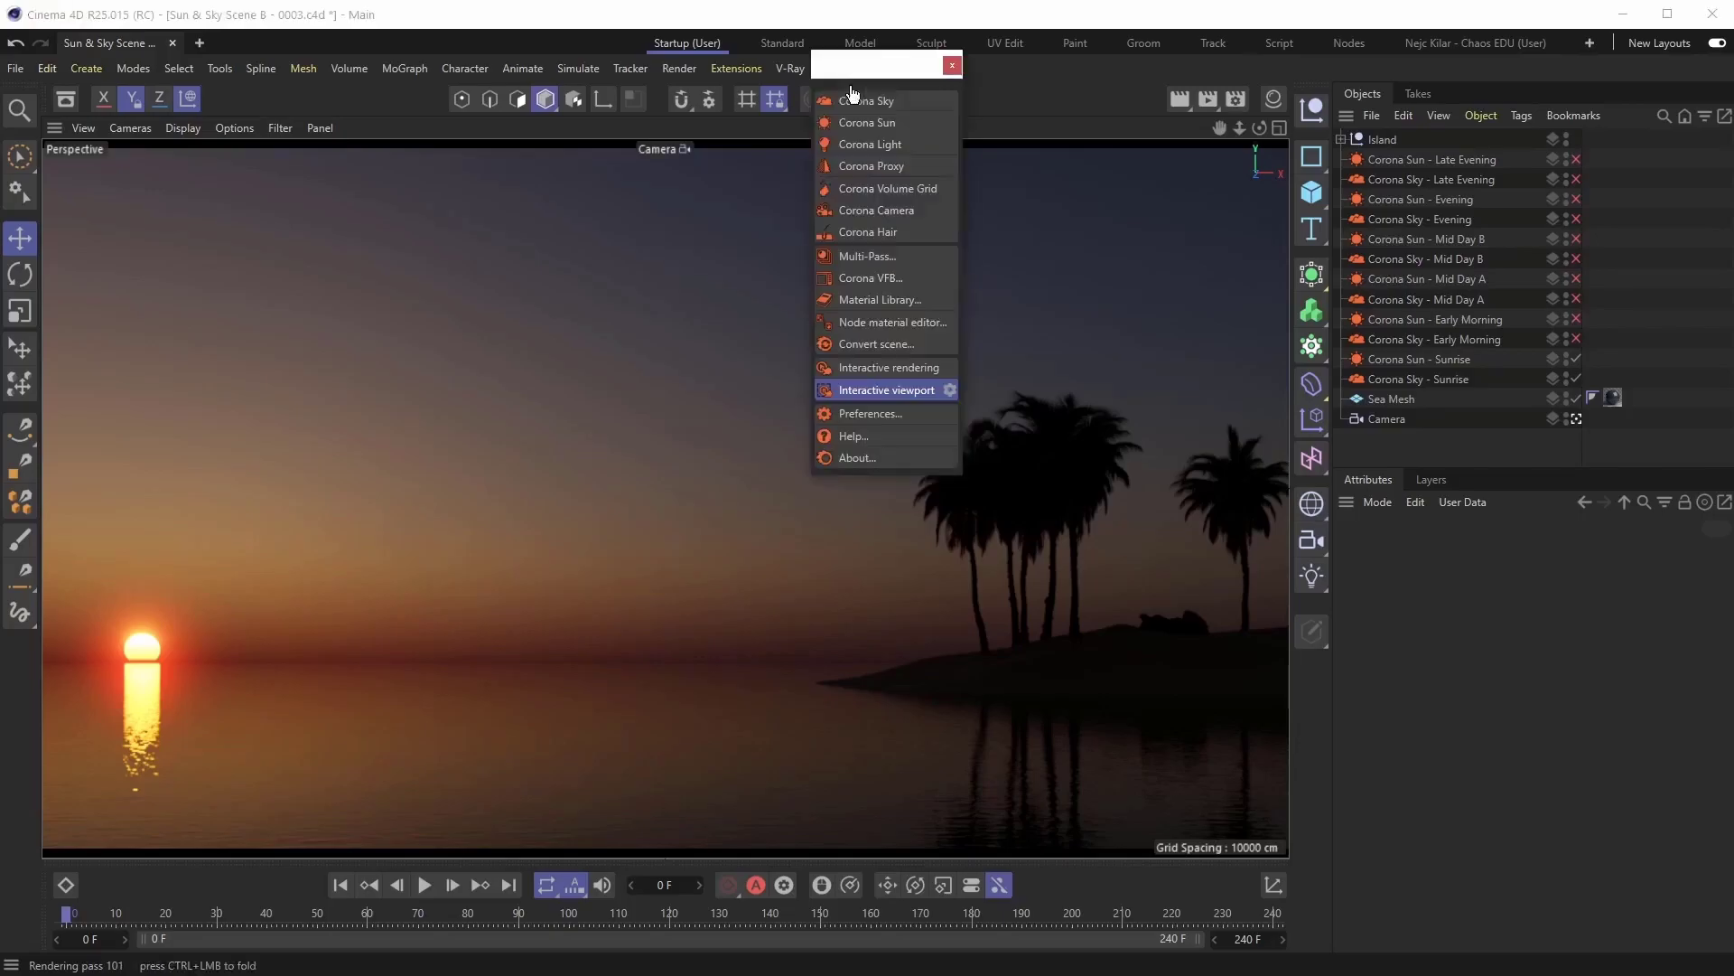
drag(734, 124, 54, 119)
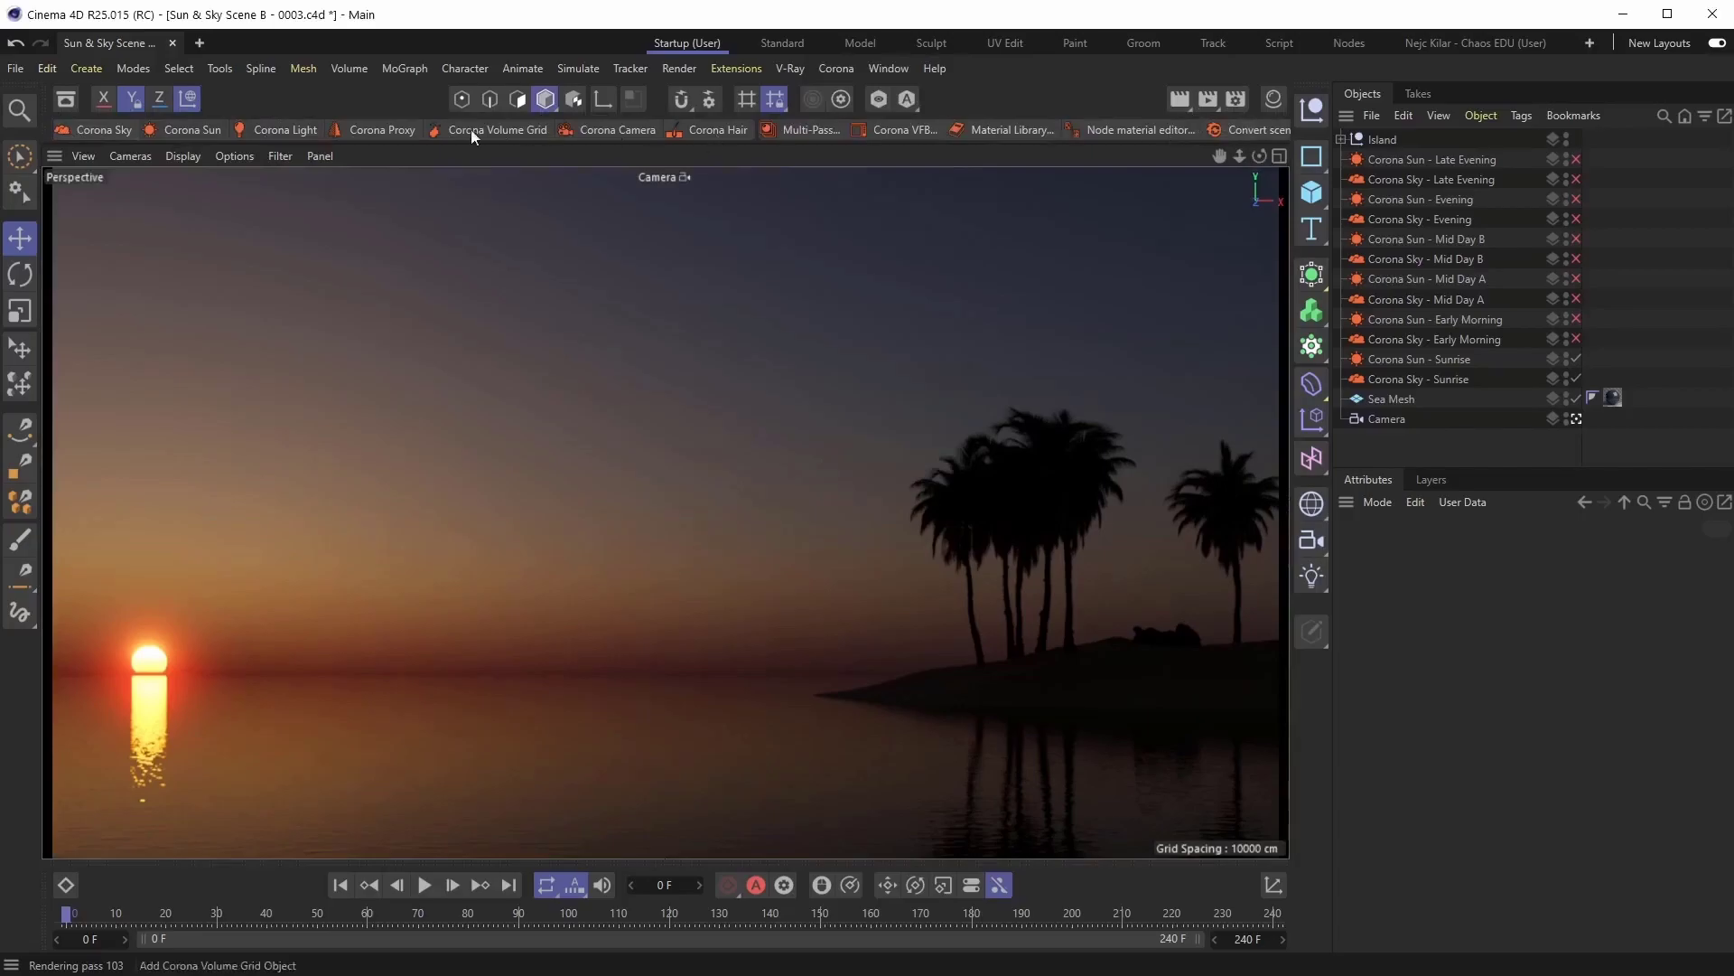